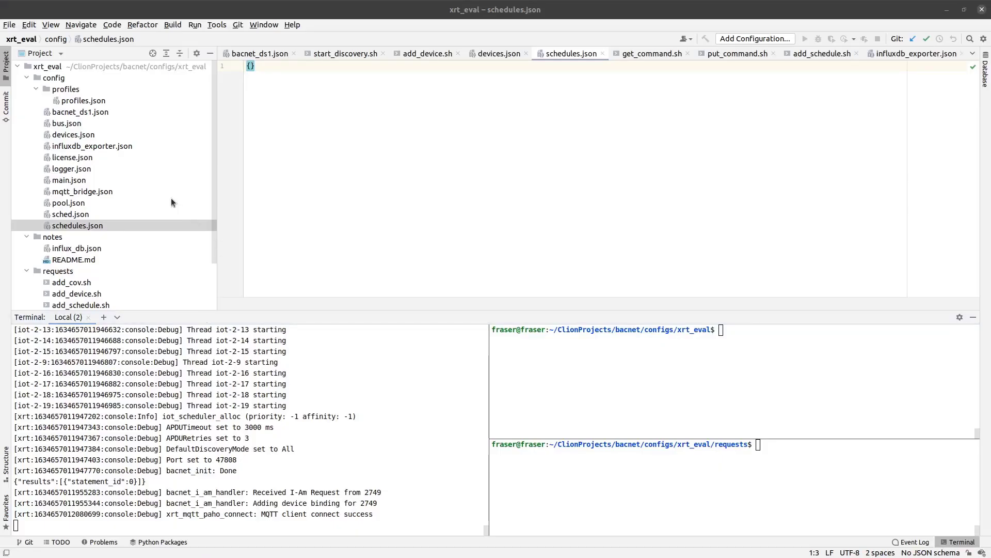
- Review the empty devices.json and mqtt_bridge.json topic settings, then bring up bacnet_ds1.json
double_click(82, 134)
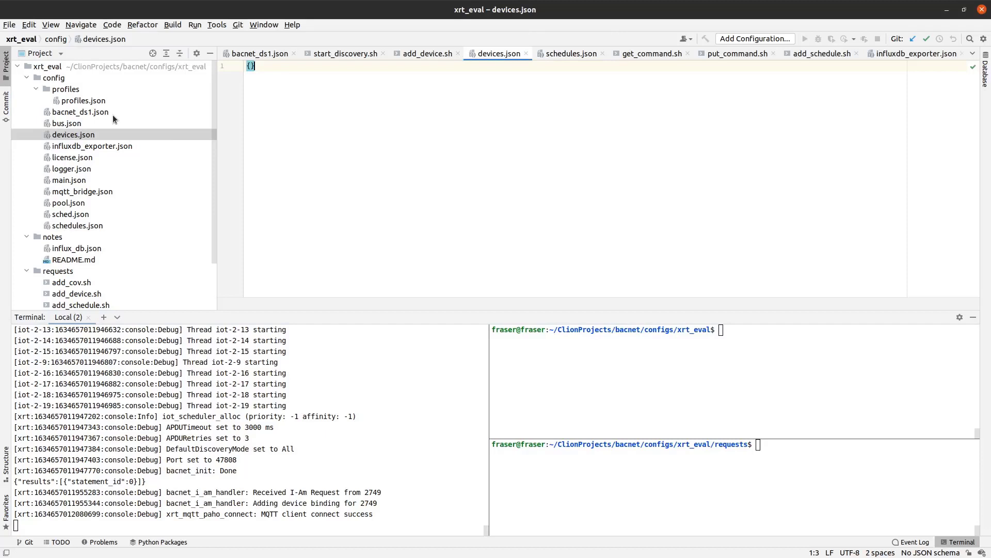
double_click(85, 192)
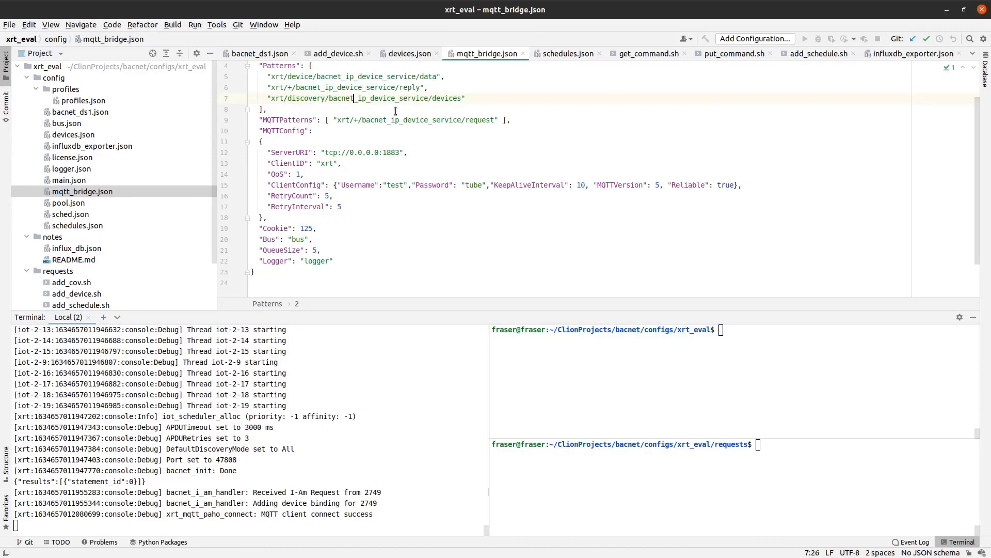
scroll(385, 121, up, 1)
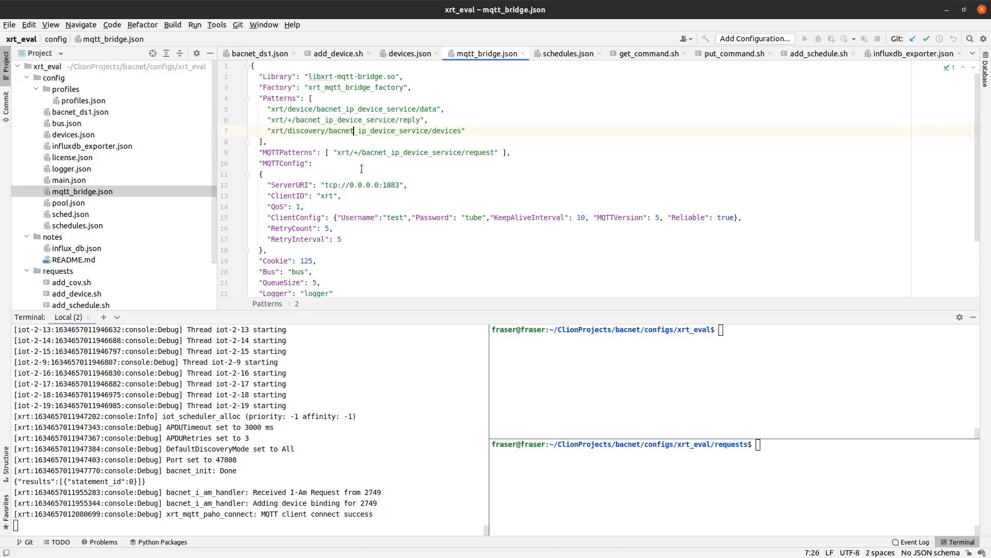
double_click(99, 112)
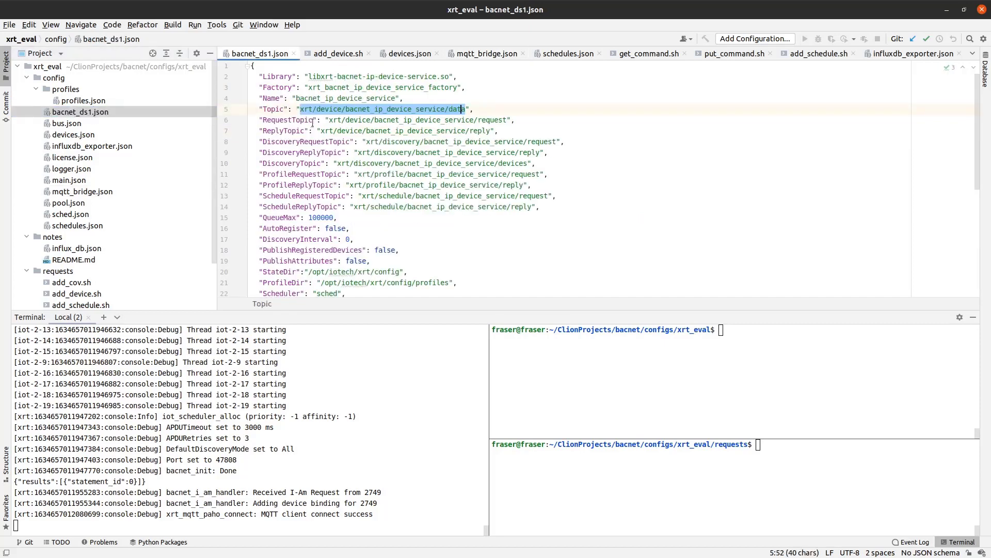
- Copy the DiscoveryTopic value from line 10 of bacnet_ds1.json
click(354, 153)
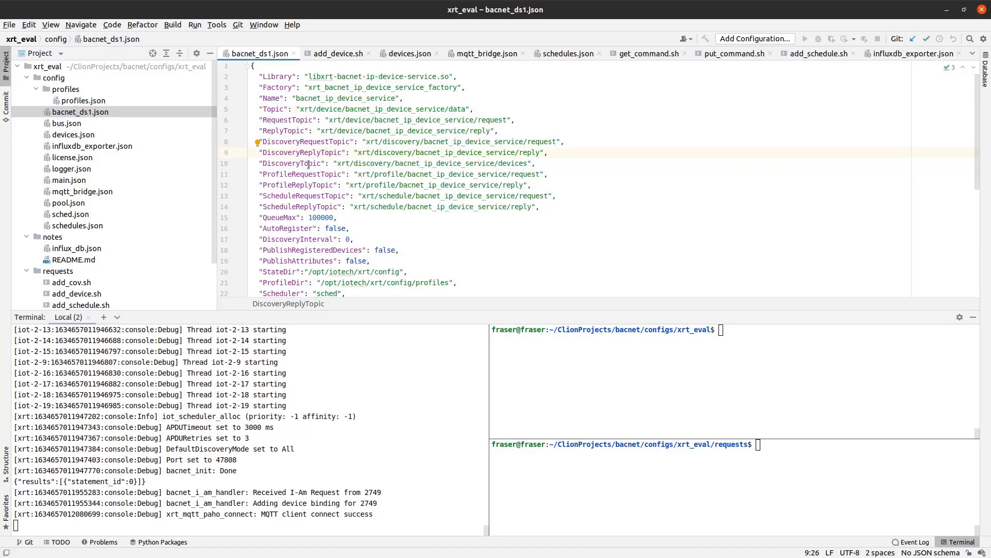
drag(336, 164, 524, 164)
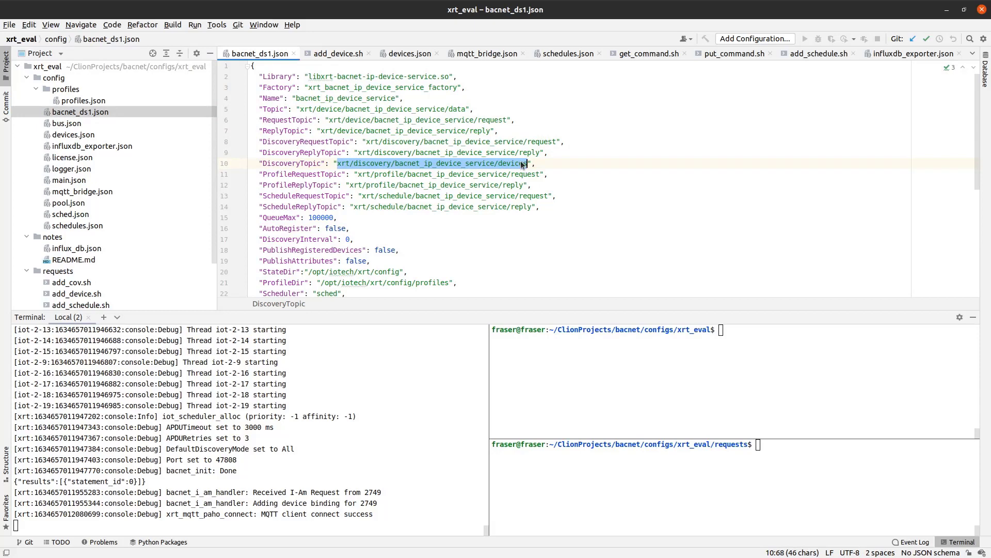
right_click(524, 164)
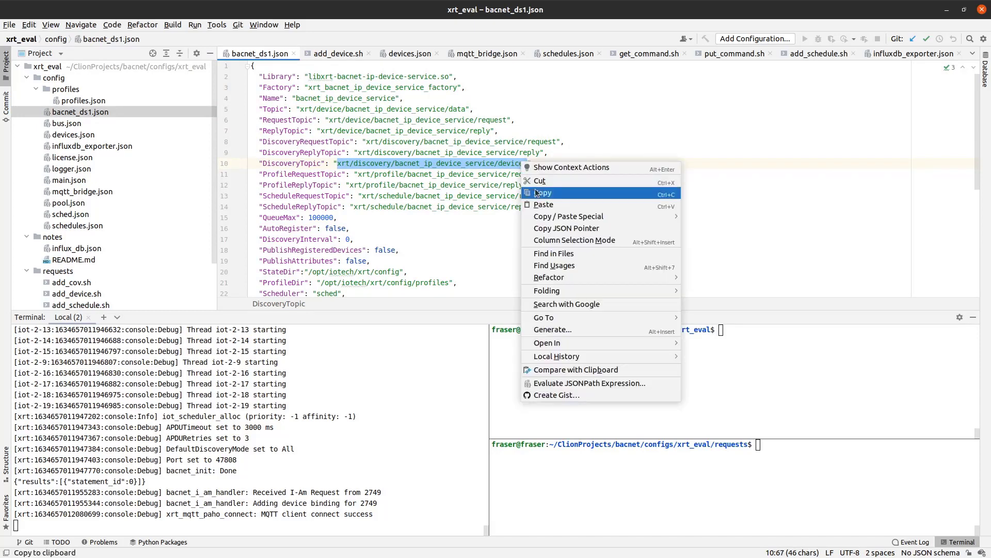
click(537, 193)
- Run mosquitto_sub -t on xrt/discovery/bacnet_ip_device_service/devices in the upper terminal, then open start_discovery.sh
click(742, 339)
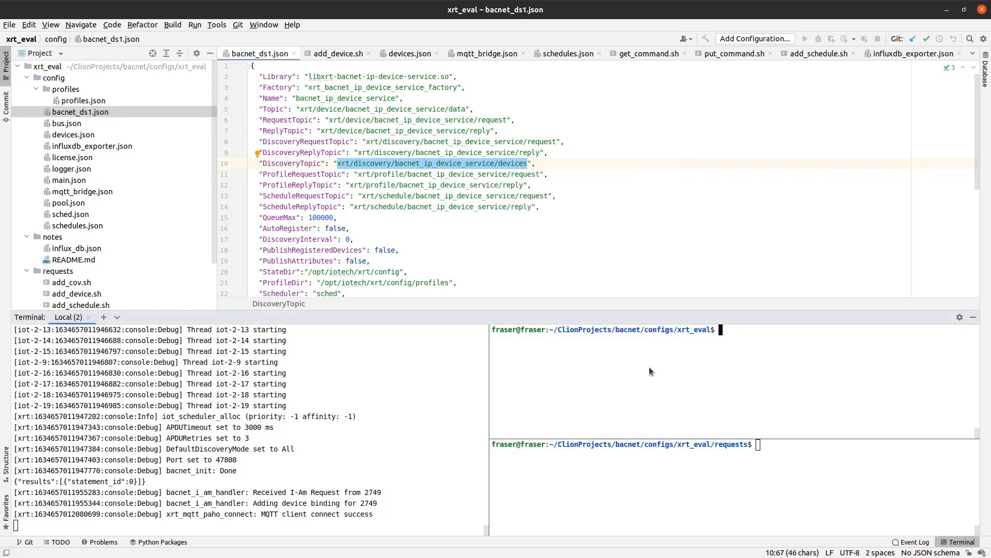
text(mosquitto_sub -t)
key(ctrl+shift+v)
key(Return)
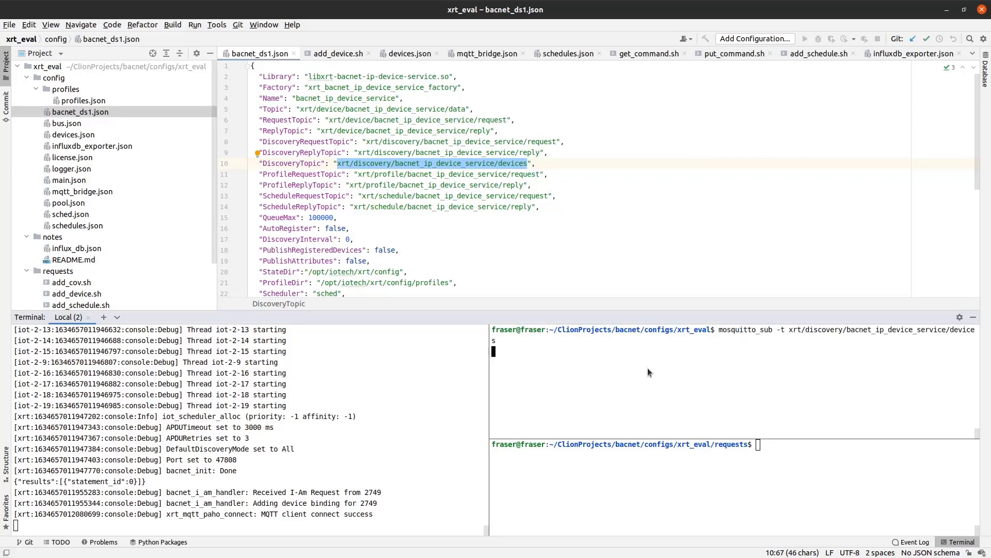
scroll(123, 230, down, 3)
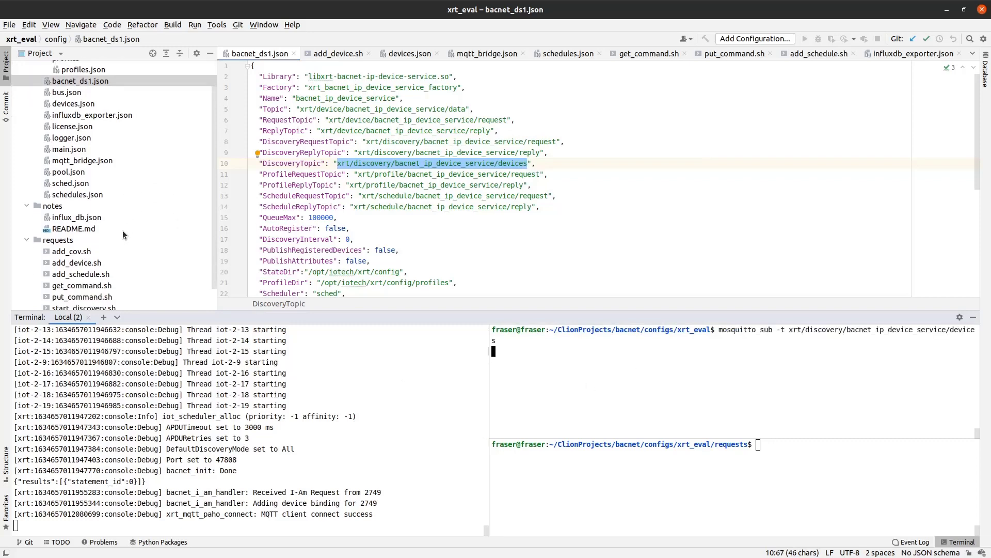
double_click(101, 282)
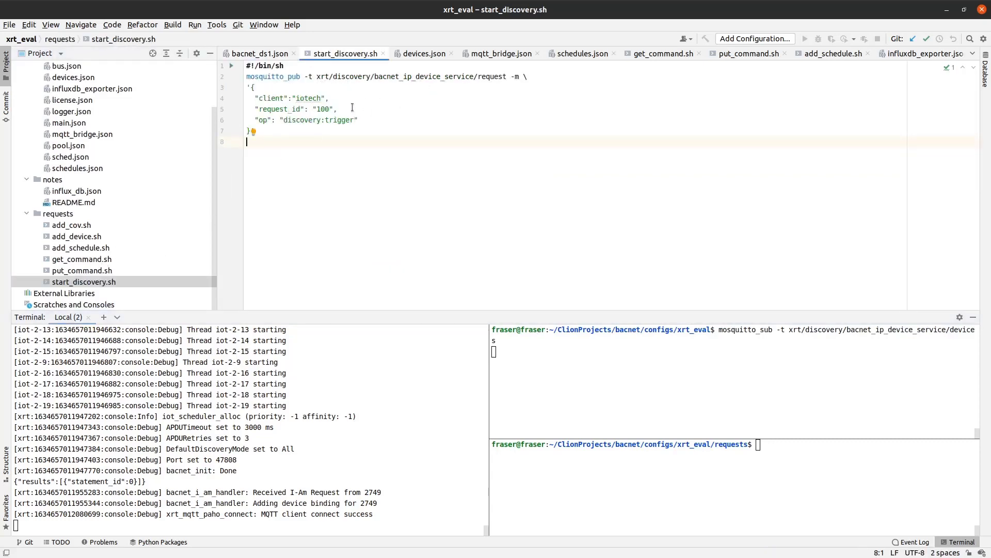
- Run start_discovery.sh so the BASpi 6U/6R device is reported, then open add_device.sh
click(755, 467)
text(./s)
key(Tab)
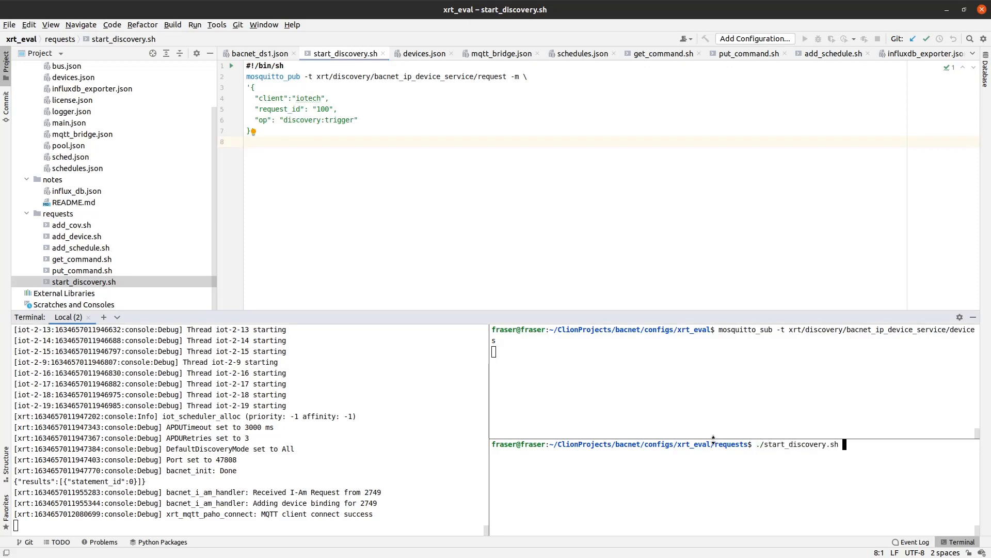
key(Return)
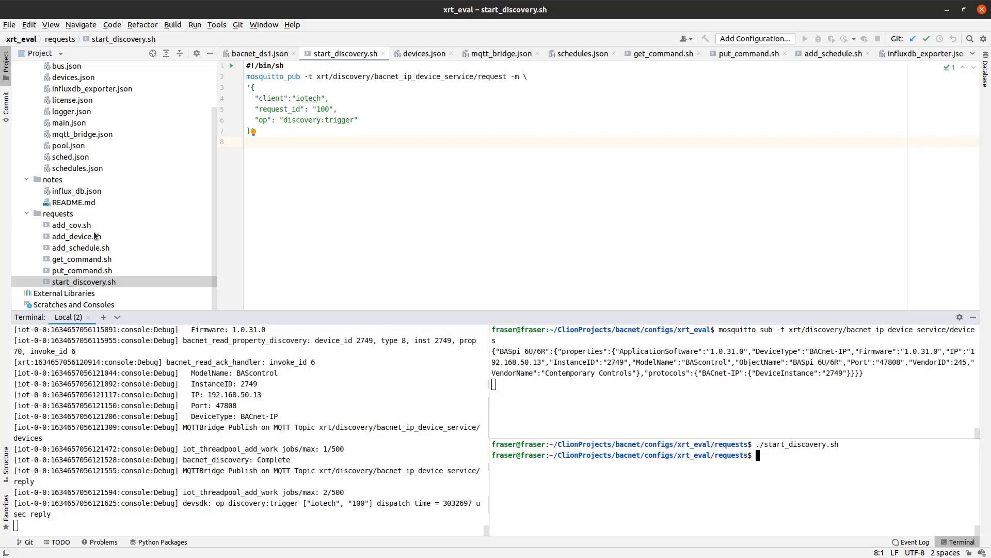
click(93, 236)
key(Return)
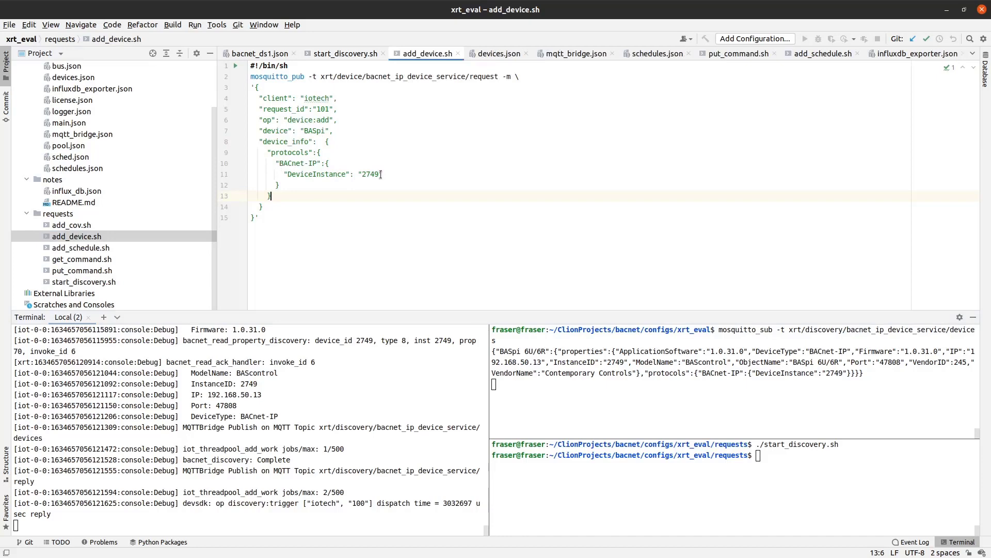
- Run add_device.sh in the lower terminal to register BASpi device instance 2749
click(754, 469)
text(./add_d)
key(Tab)
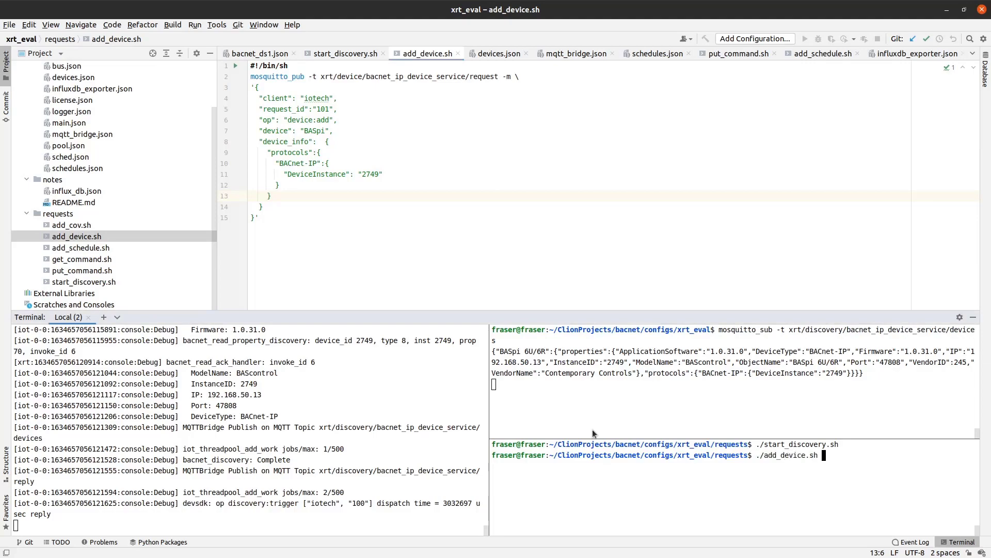
key(Return)
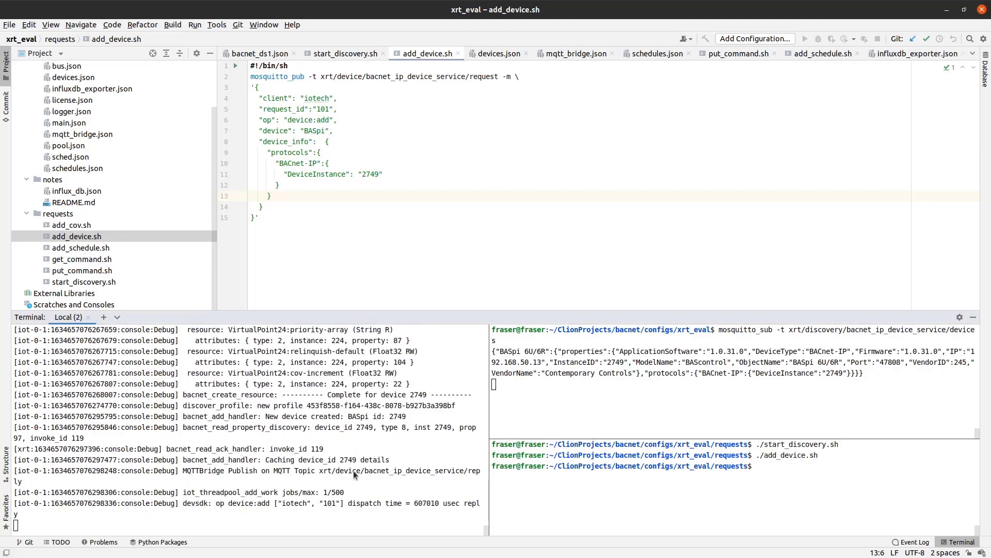
- Review the new devices.json entry and the generated BASpi profile's deviceResources list
scroll(362, 449, up, 5)
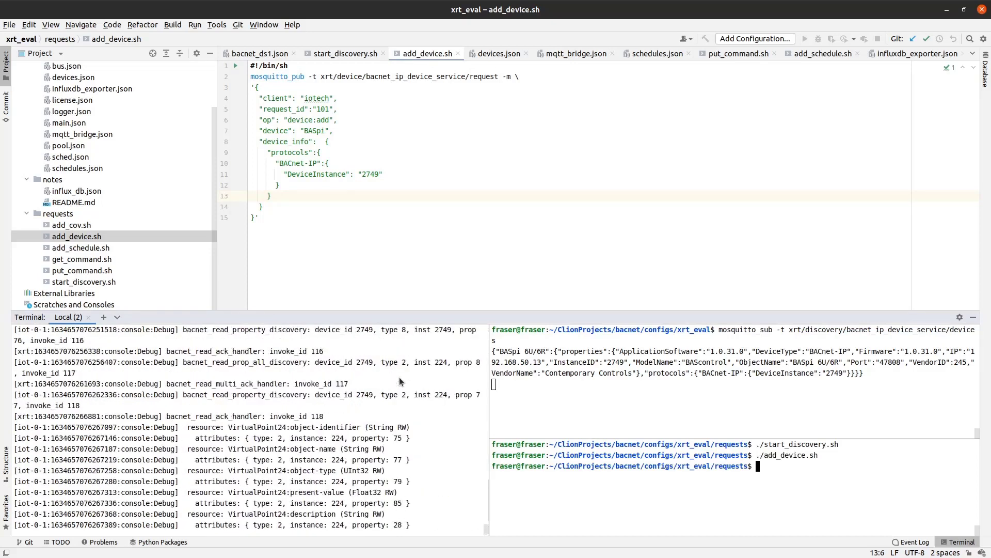
scroll(110, 143, up, 3)
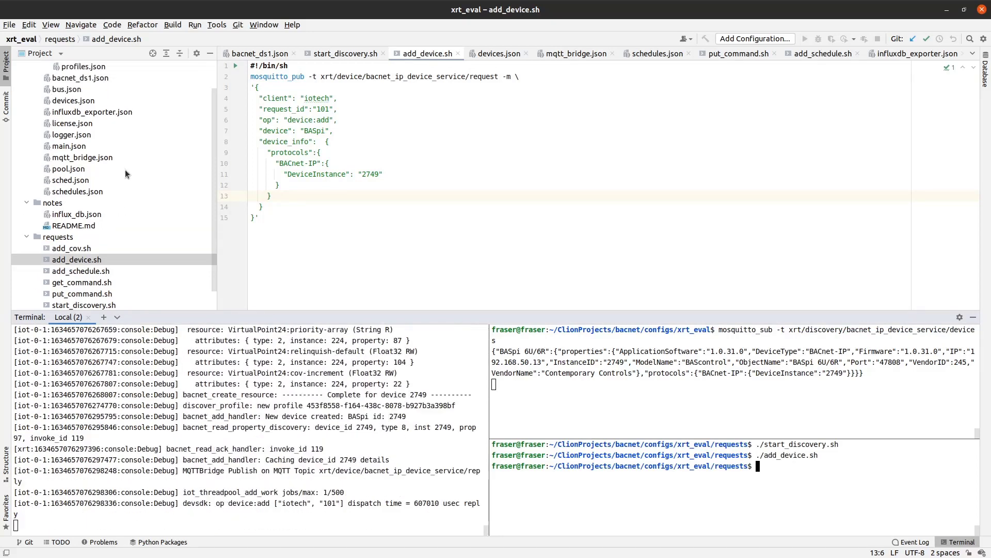
double_click(73, 135)
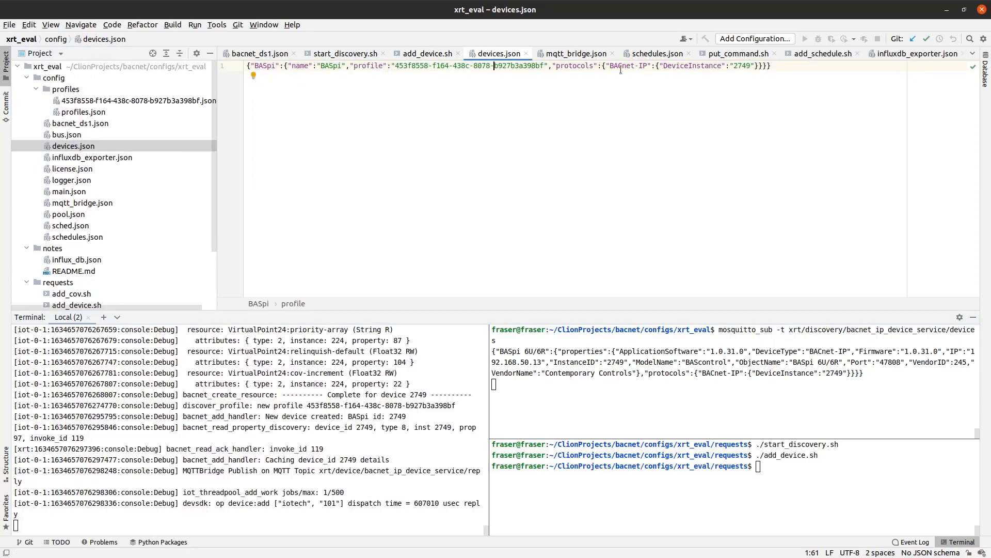
double_click(180, 100)
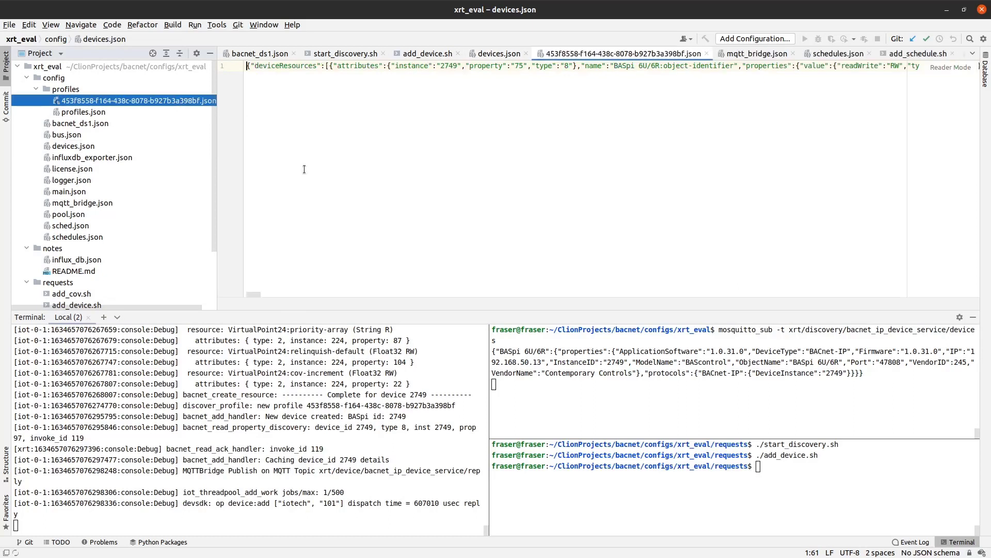
drag(248, 296, 138, 289)
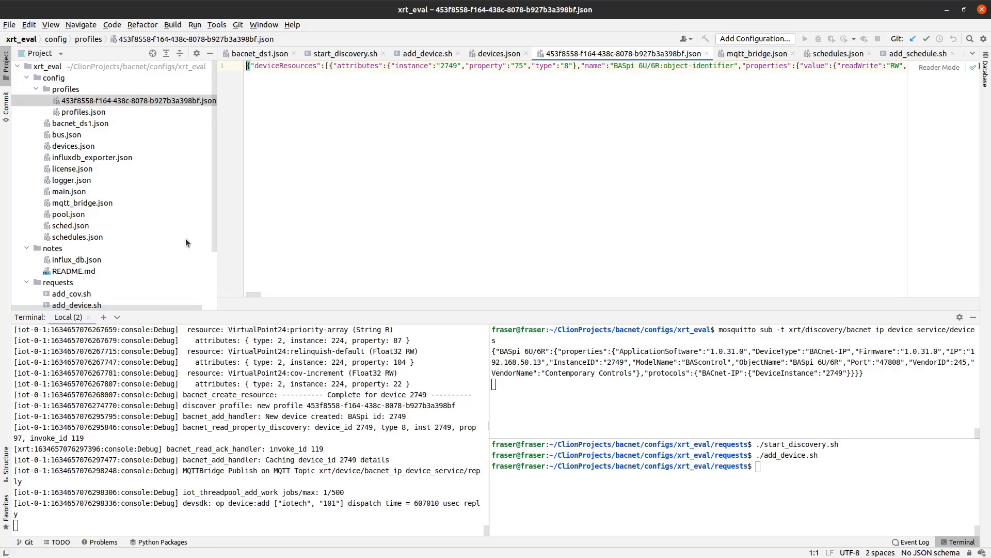
scroll(134, 214, down, 2)
- Copy the ReplyTopic value from bacnet_ds1.json
double_click(95, 262)
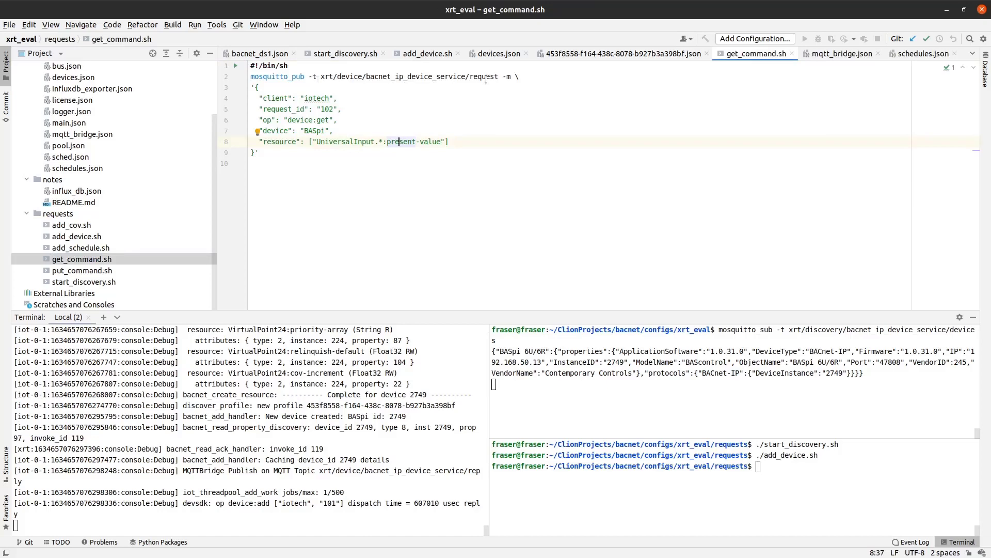
scroll(107, 122, up, 2)
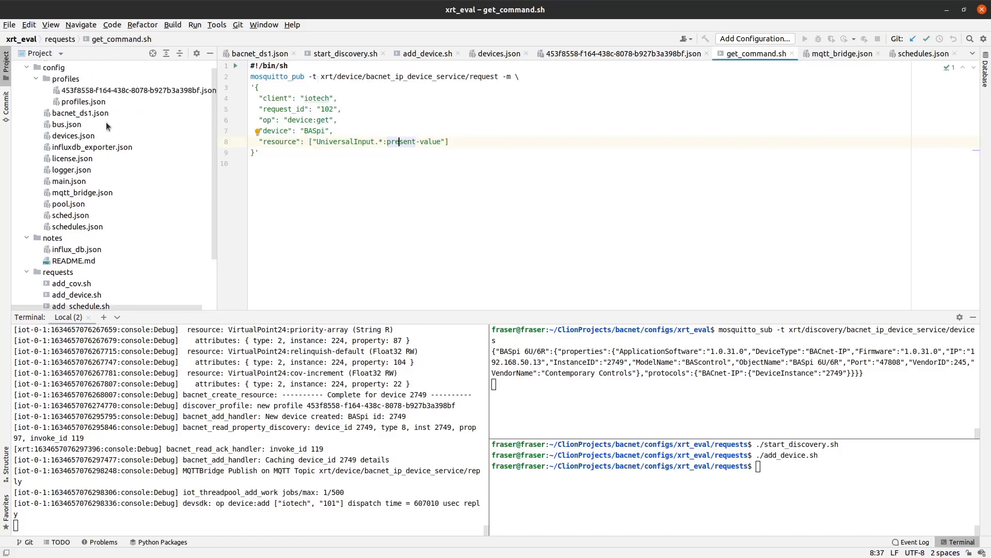
scroll(107, 122, up, 1)
double_click(102, 122)
click(359, 131)
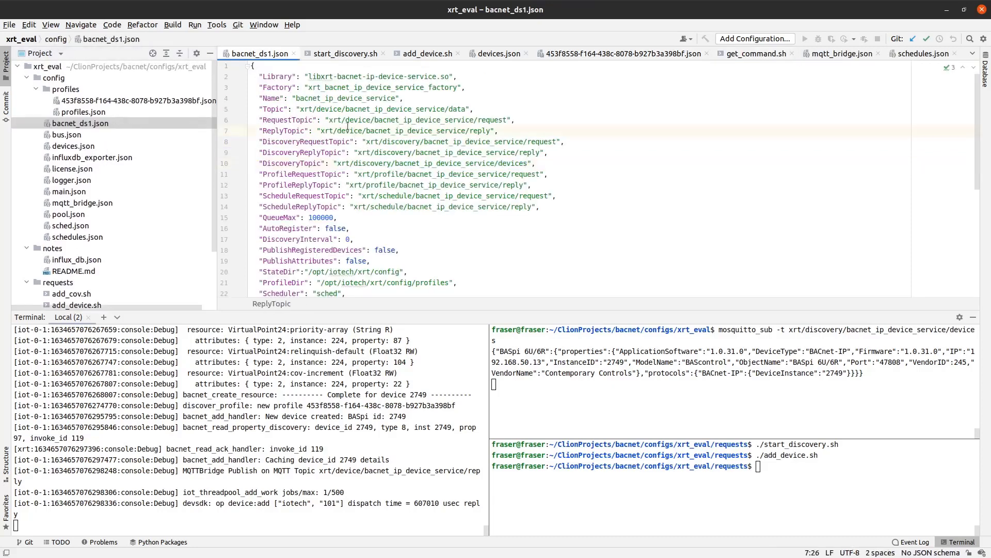
drag(321, 131, 490, 130)
right_click(488, 132)
click(503, 150)
- Restart the mosquitto_sub subscriber on the service's reply topic
click(748, 386)
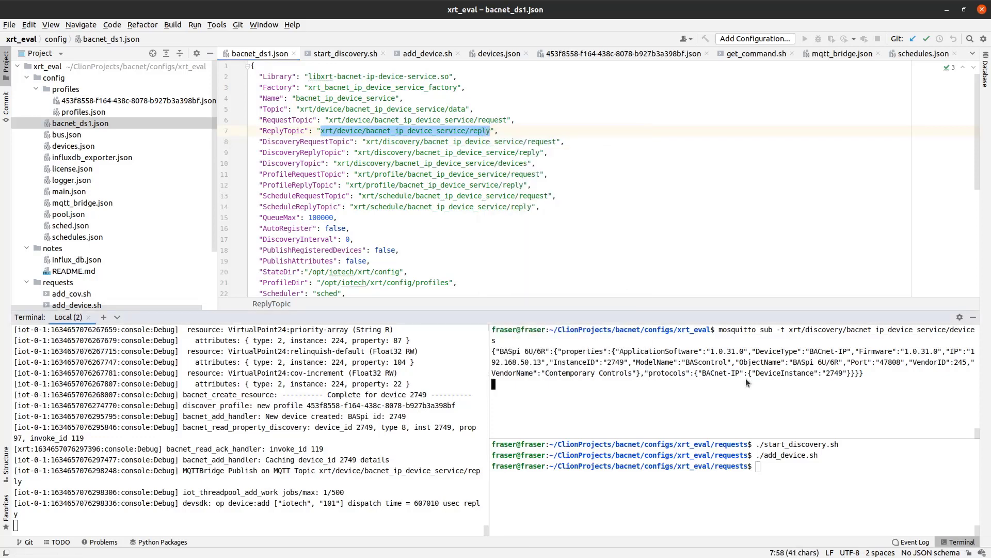
key(ctrl+c)
text(clear)
key(Return)
key(Up)
key(Return)
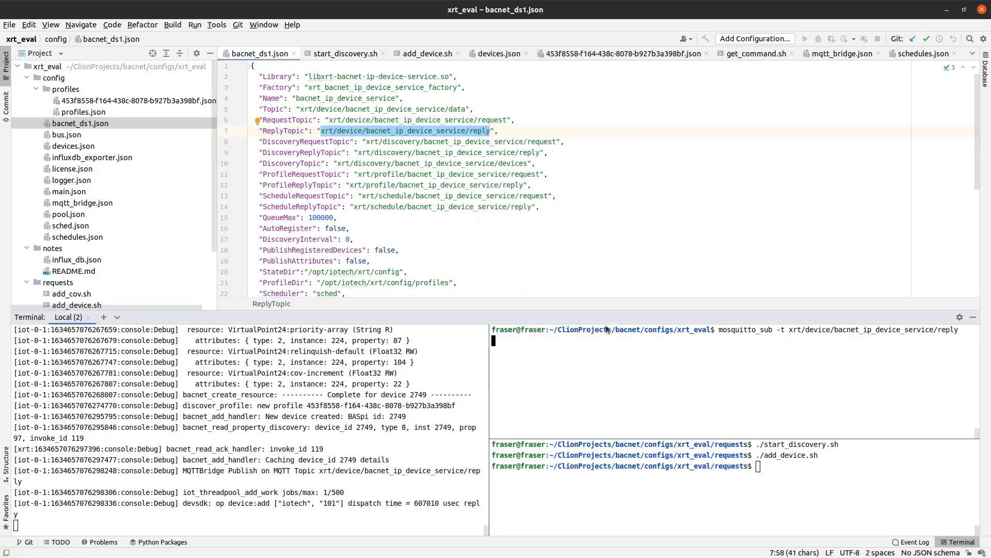
- Run get_command.sh to read the six UniversalInput present values, then open put_command.sh
scroll(84, 248, down, 2)
scroll(84, 248, down, 1)
click(88, 260)
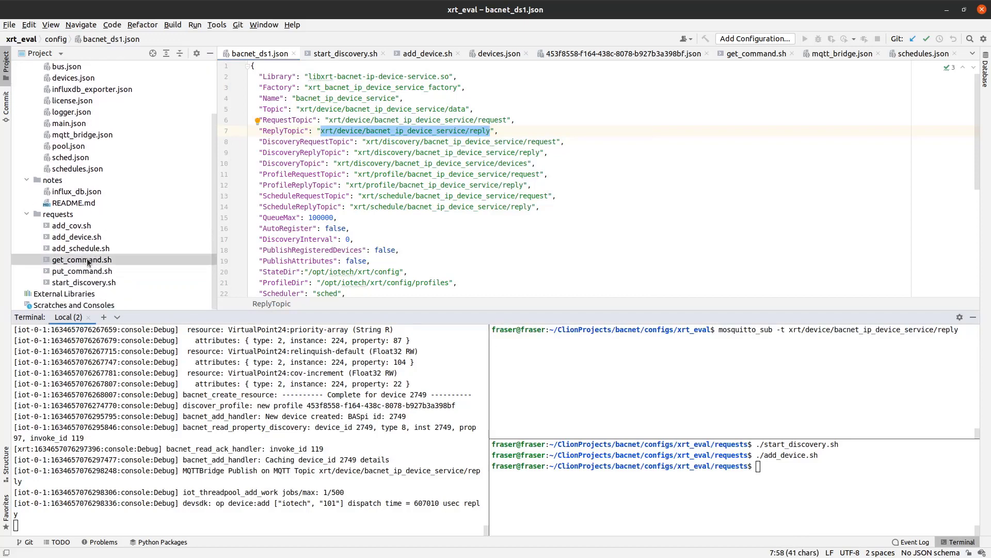
double_click(88, 261)
click(702, 447)
text(./g)
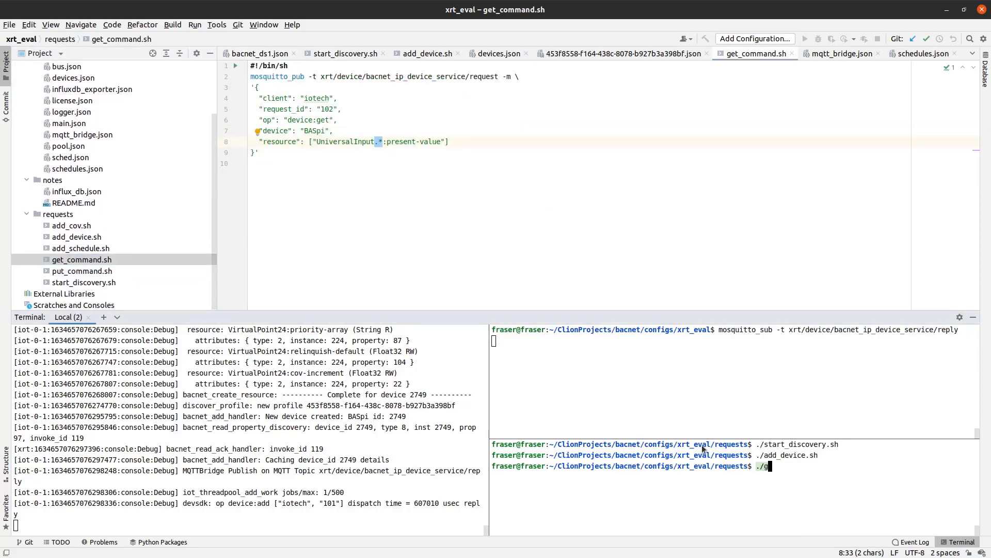
key(Tab)
key(Return)
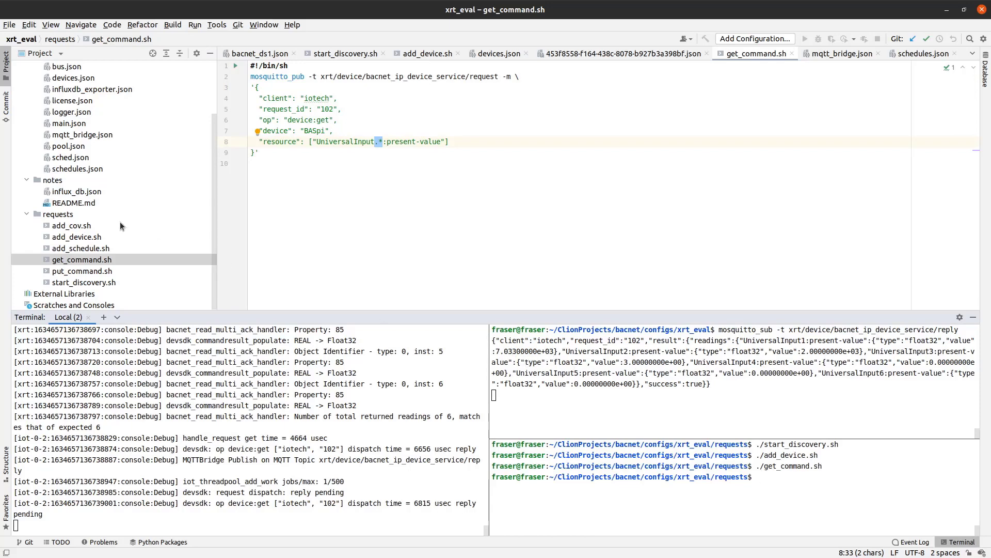
double_click(99, 271)
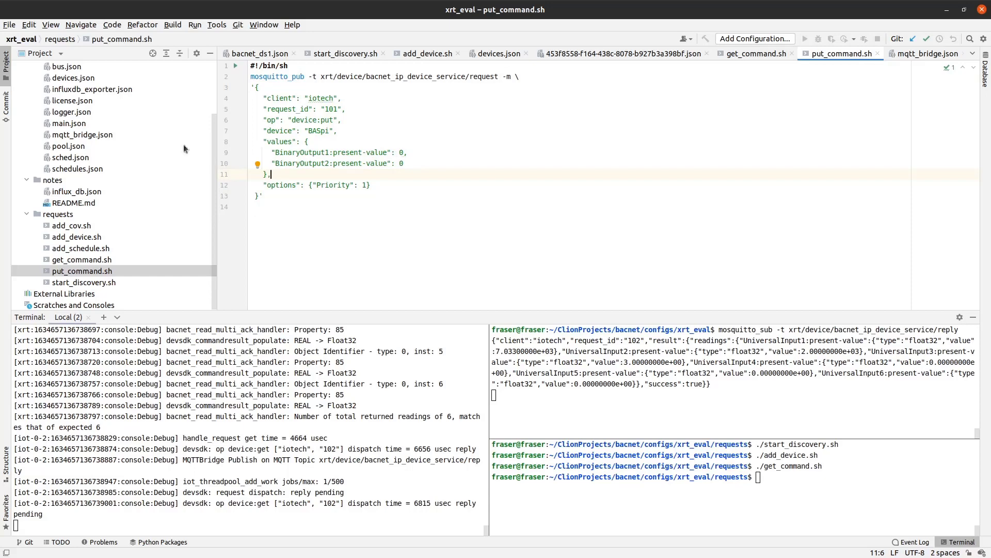
- Change BinaryOutput2 to 1 in put_command.sh and run the script
key(alt+Tab)
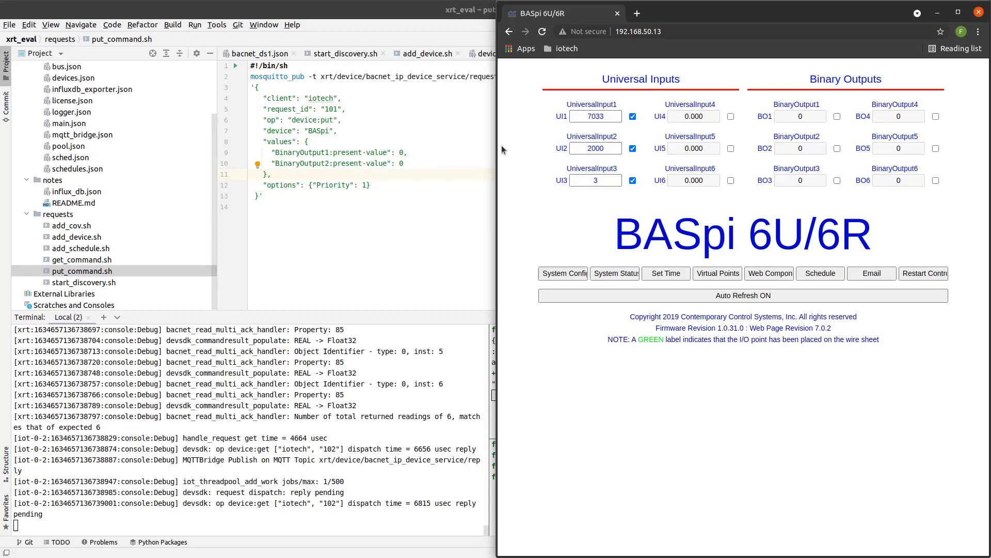
click(404, 163)
key(BackSpace)
text(1)
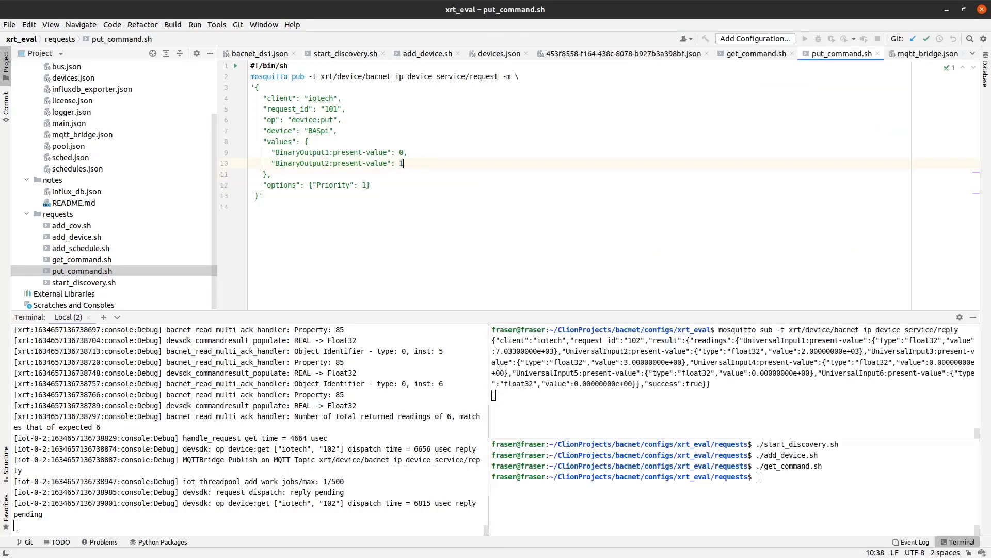
click(856, 478)
text(./put_command.sh)
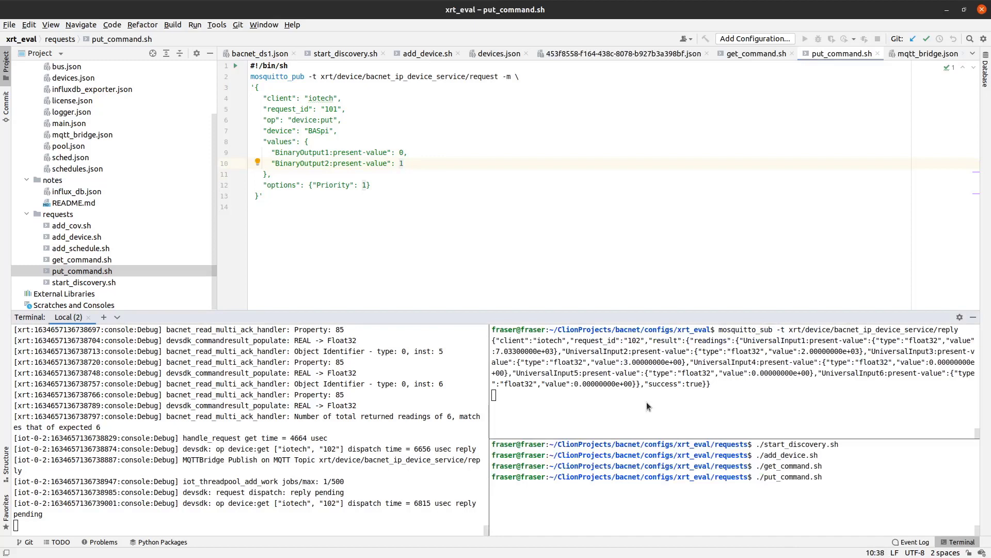
key(Return)
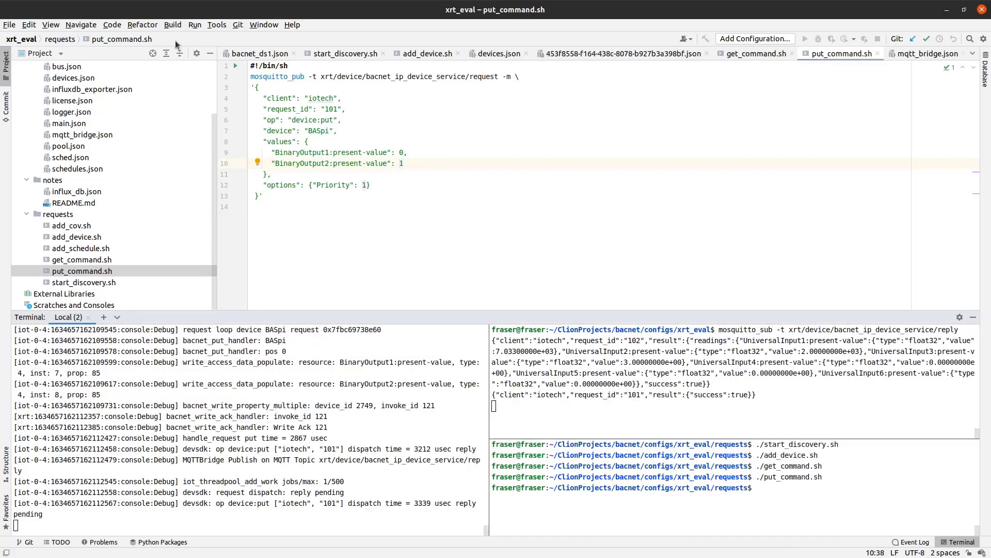
- Set BinaryOutput1 to 1 too, rerun put_command.sh and confirm BO1 and BO2 on the BASpi page
key(alt+Tab)
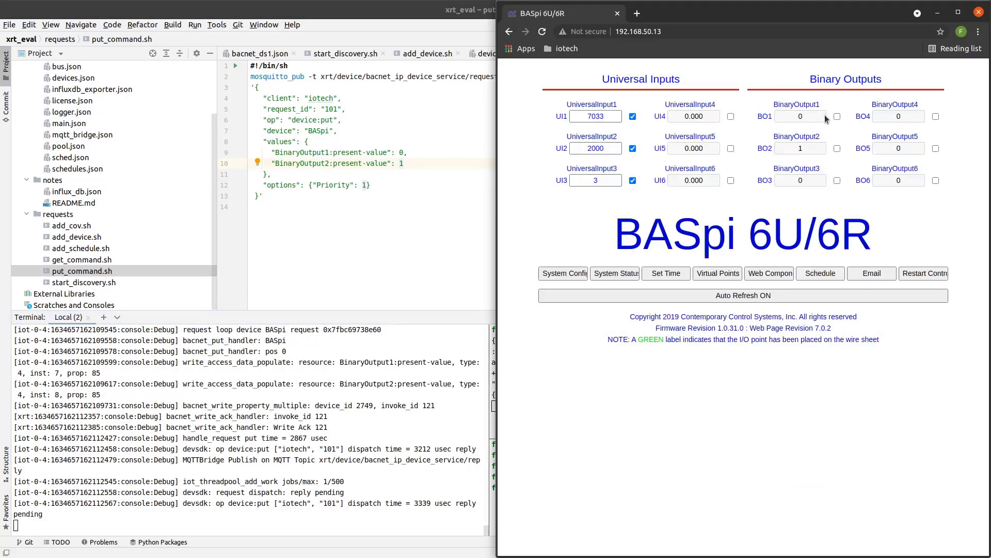
click(404, 152)
key(BackSpace)
click(757, 440)
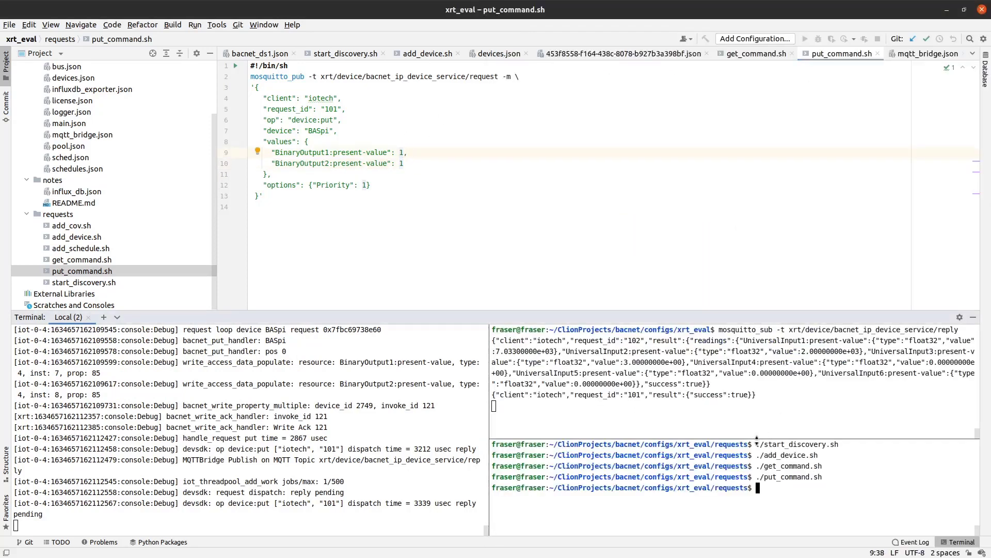
key(Up)
key(Return)
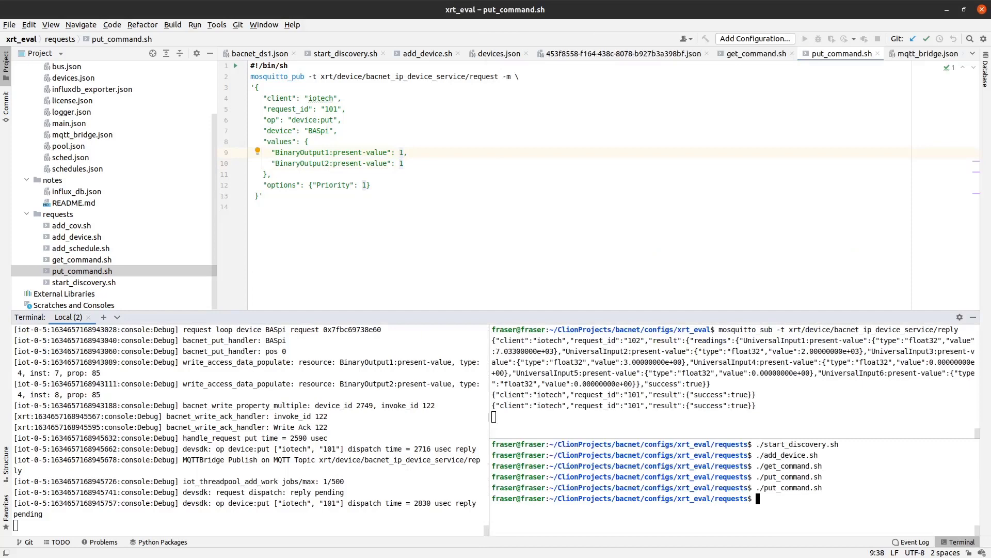
key(alt+Tab)
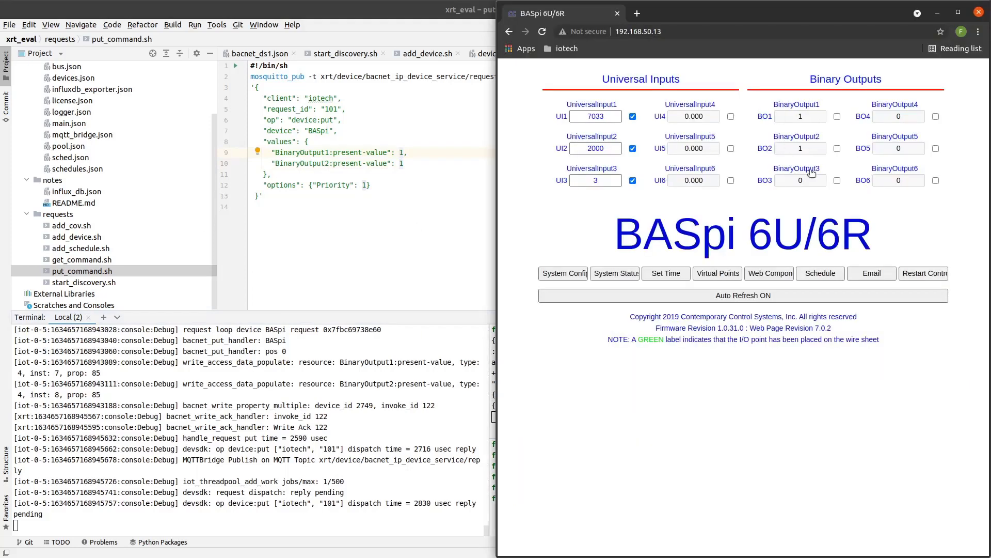
click(418, 222)
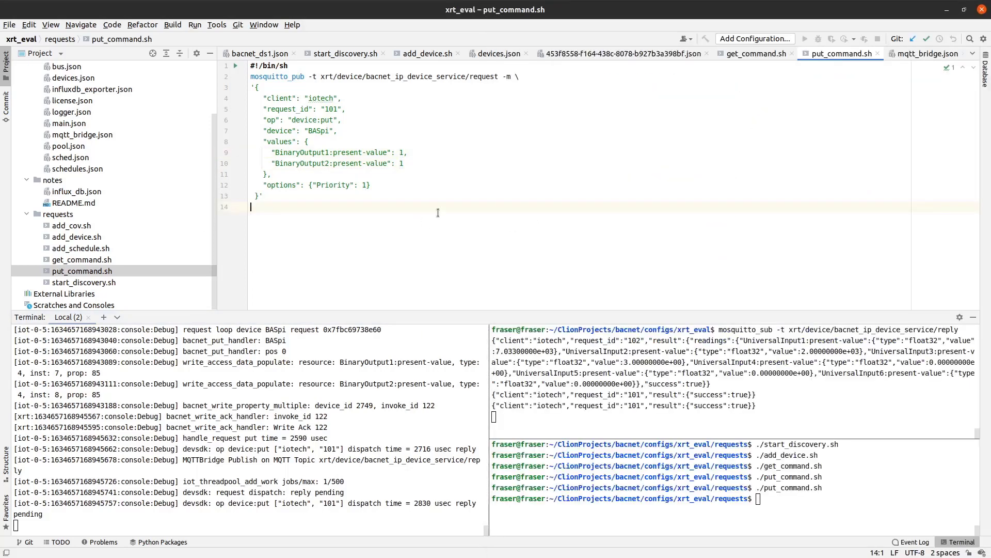
- Open add_schedule.sh and copy the data Topic value from bacnet_ds1.json
double_click(93, 249)
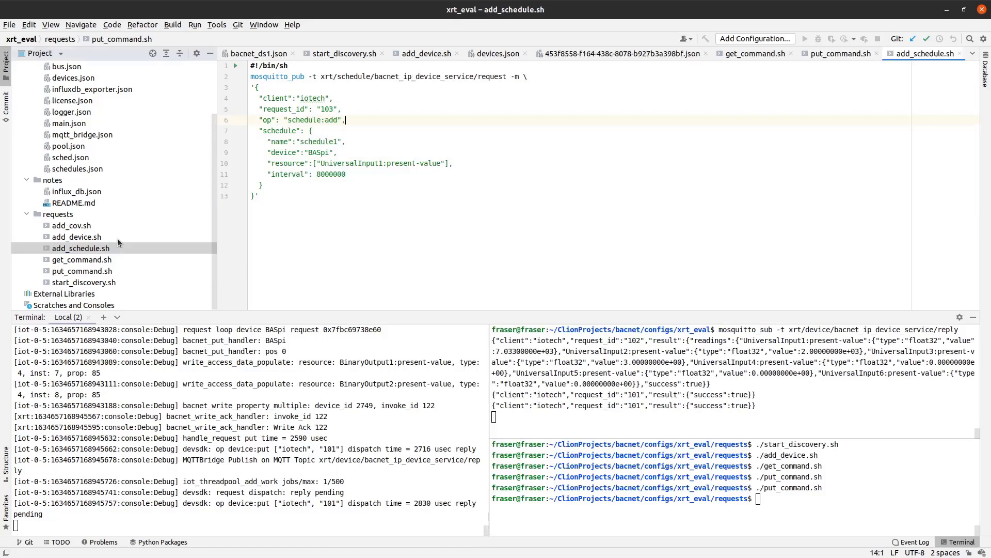
scroll(118, 242, up, 3)
click(95, 125)
double_click(95, 126)
click(312, 109)
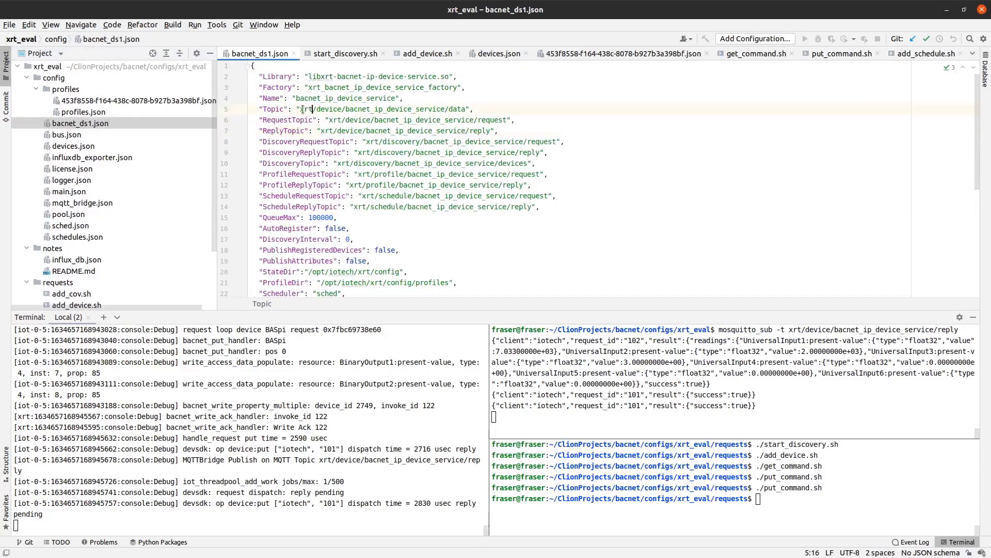
drag(300, 109, 460, 111)
right_click(459, 110)
click(480, 132)
- Restart the mosquitto_sub subscriber on the service's data topic
click(616, 406)
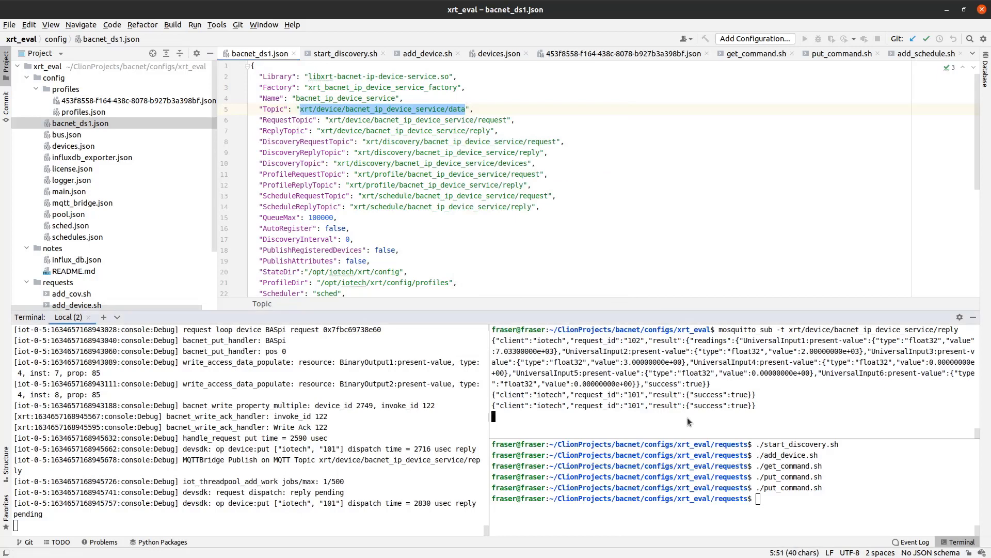
key(ctrl+c)
text(clear)
key(Return)
key(Up)
key(Up)
key(Up)
key(Return)
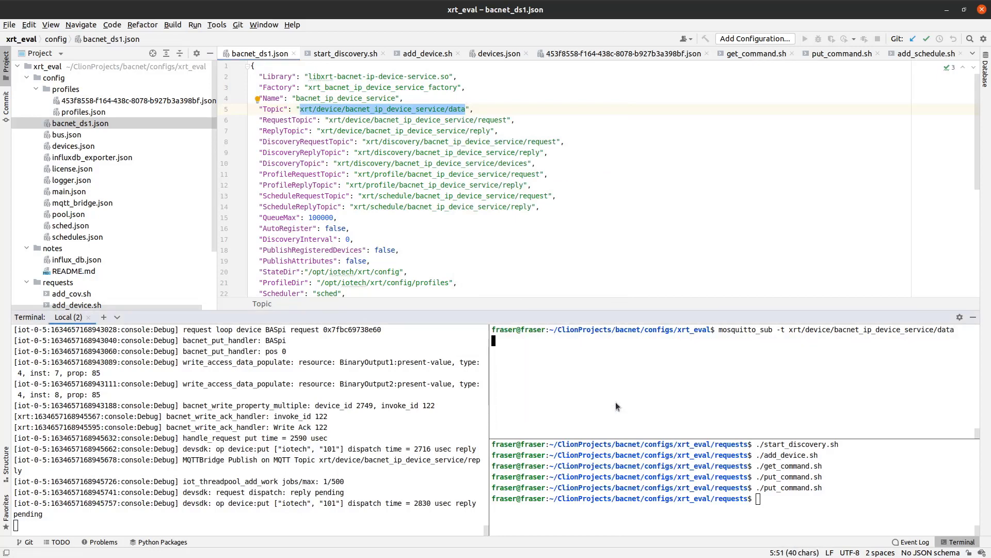
- Run add_schedule.sh to create schedule1, publishing UniversalInput1 readings of 7033 repeatedly
scroll(100, 253, down, 3)
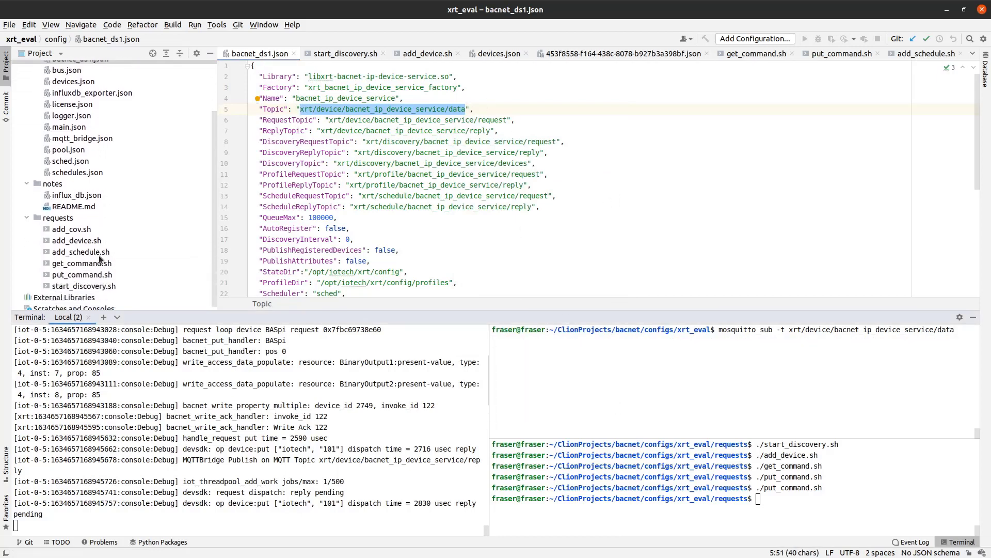
double_click(96, 249)
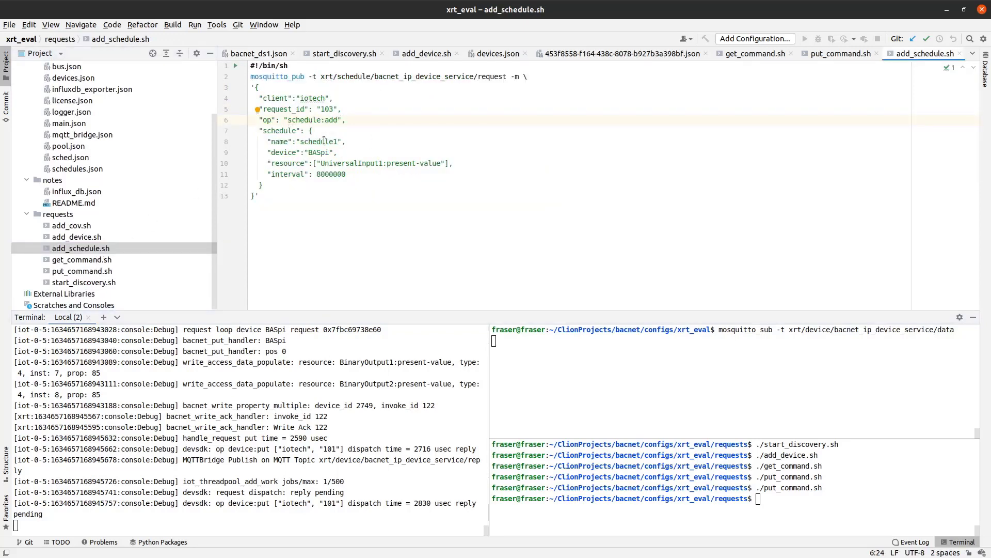
click(804, 500)
text(./add_sc)
key(Tab)
key(Return)
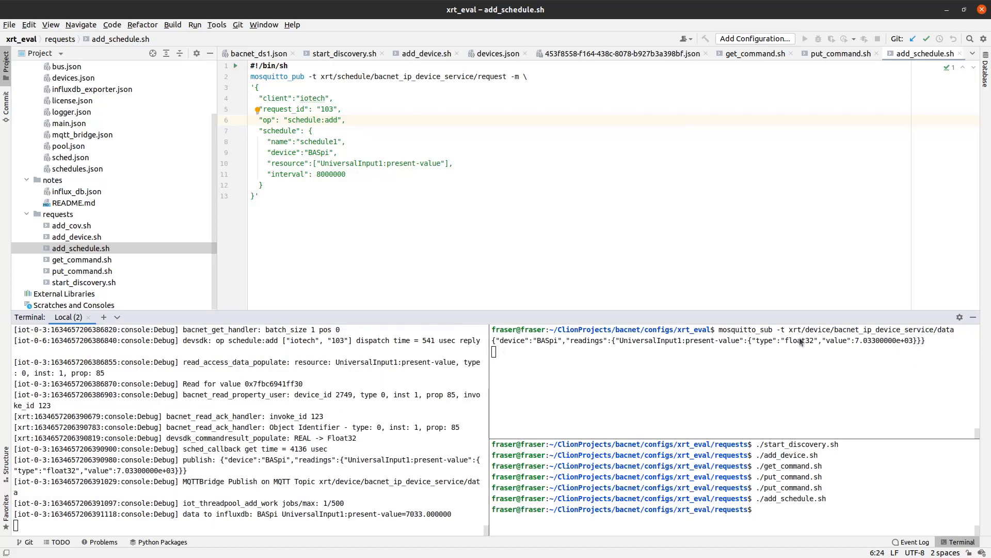
- Open influxdb_exporter.json from the config folder
scroll(113, 204, up, 1)
scroll(112, 204, up, 3)
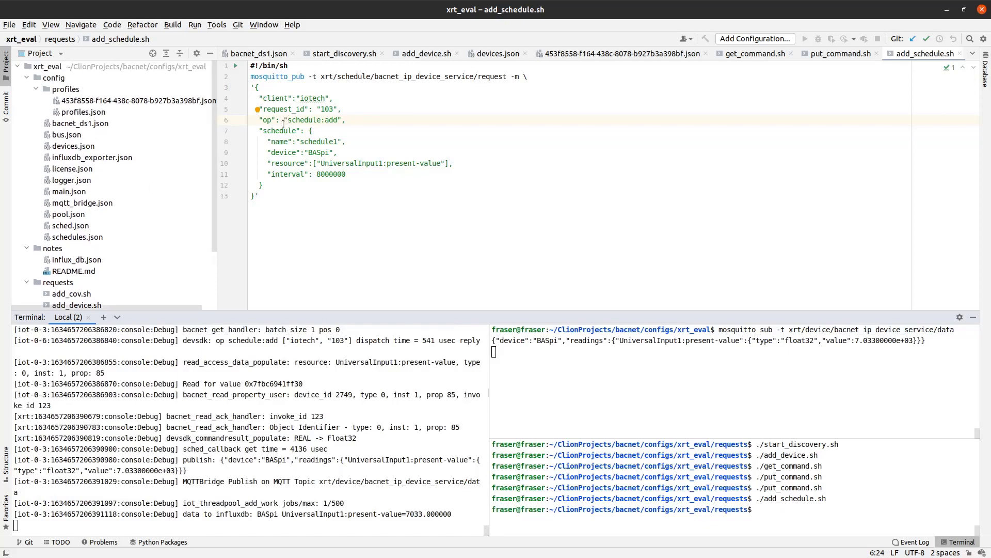
double_click(91, 158)
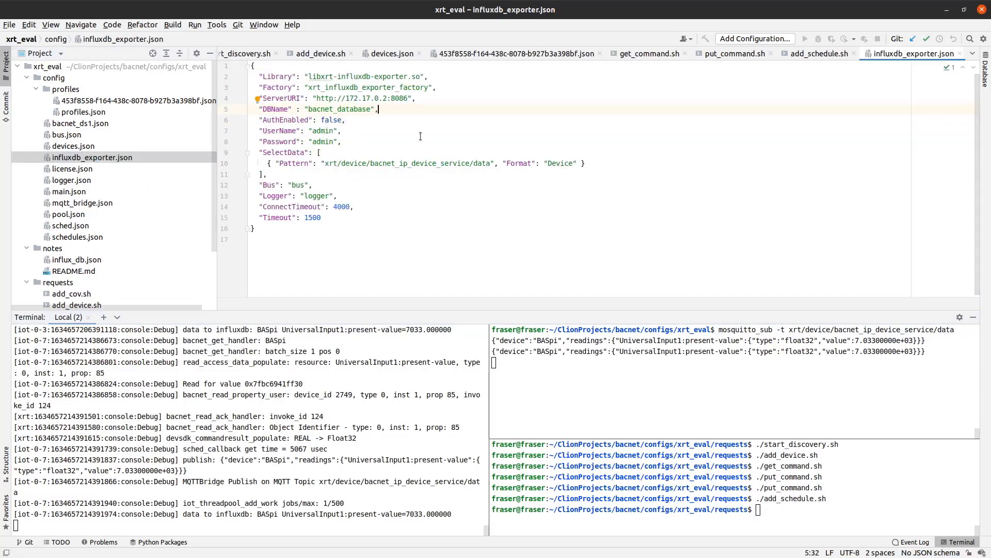
- Compare the exporter's data-topic Pattern with the 'data to influxdb' and MQTTBridge Publish log lines
drag(321, 163, 491, 163)
click(491, 164)
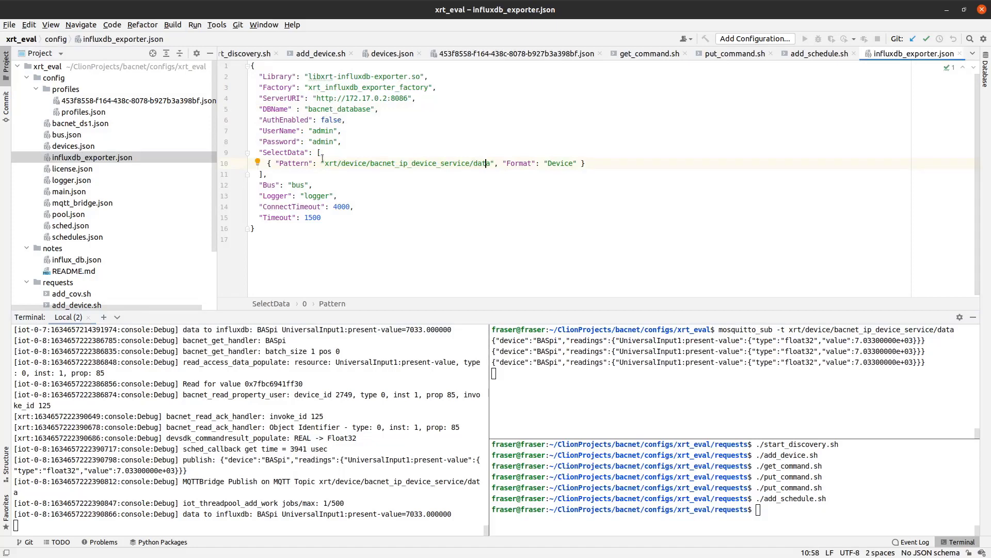
drag(181, 514, 250, 515)
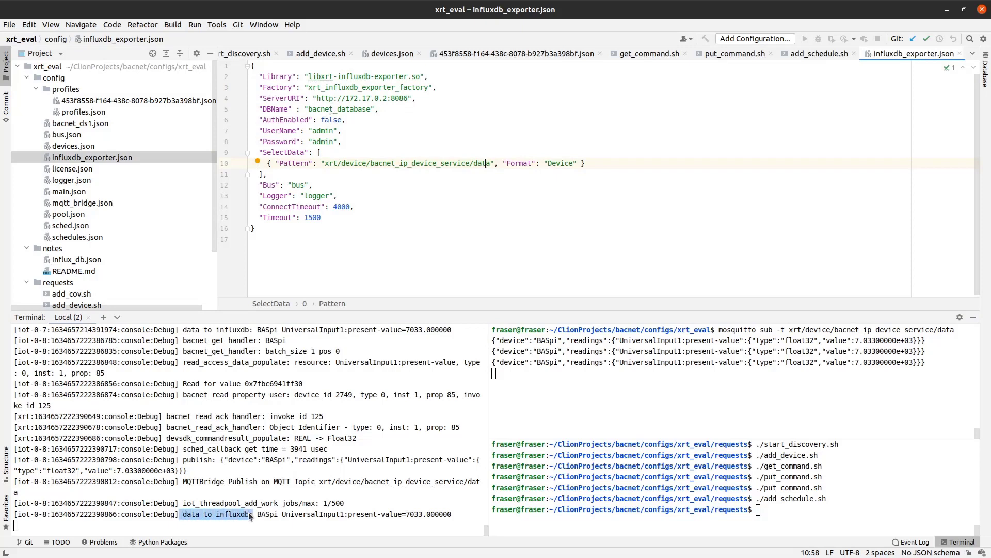
drag(183, 481, 256, 481)
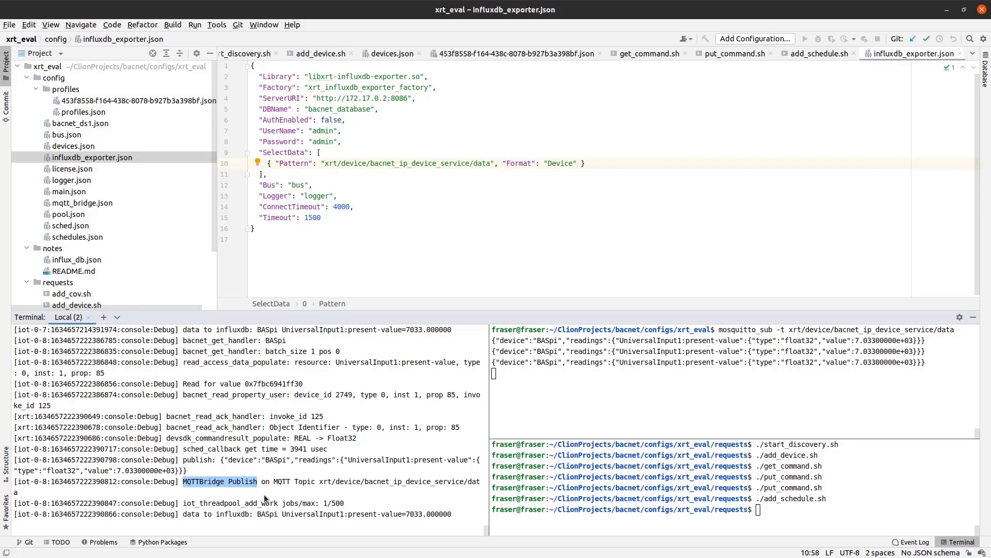
click(266, 511)
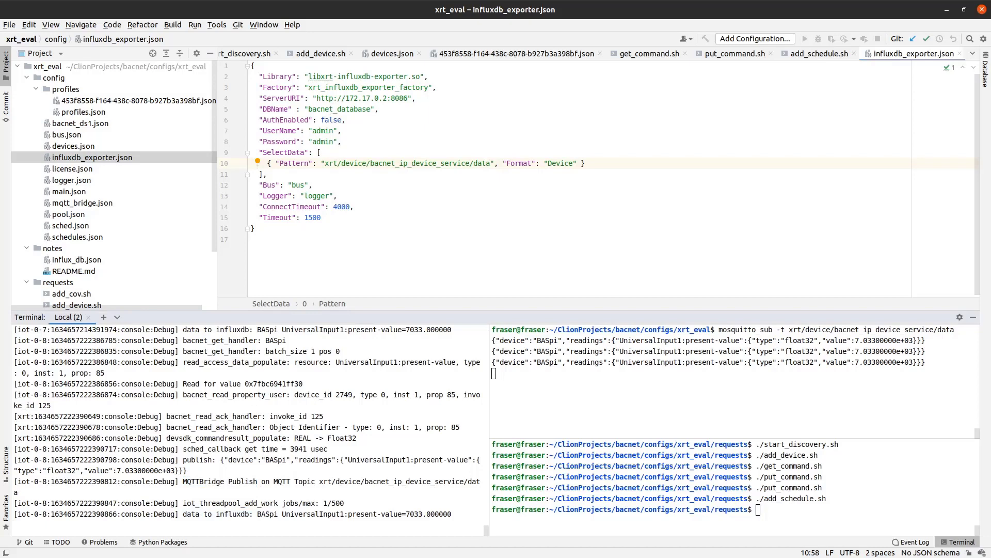
key(alt+Tab)
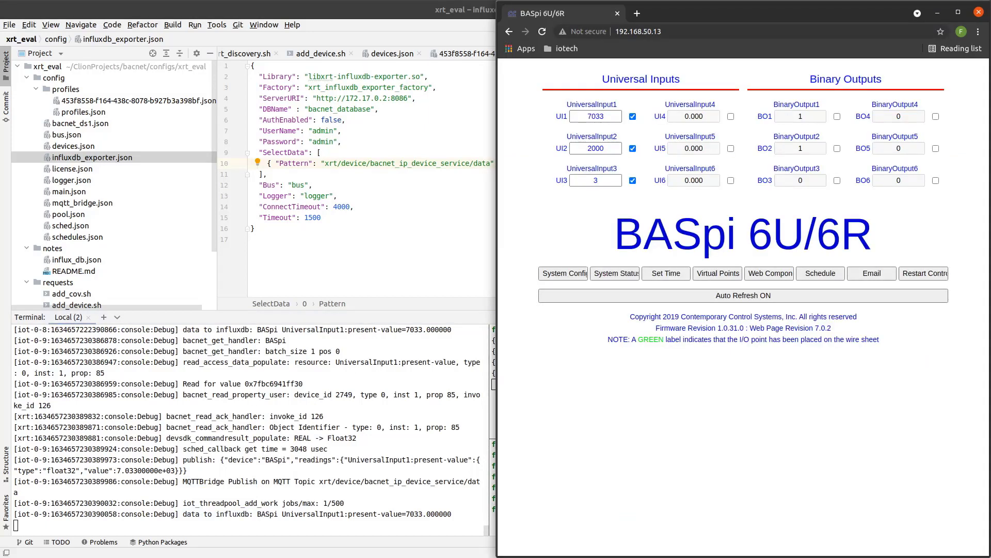
- With the Grafana dashboard in view, change BASpi UniversalInput1 from 7033 to 5033
key(alt+Tab)
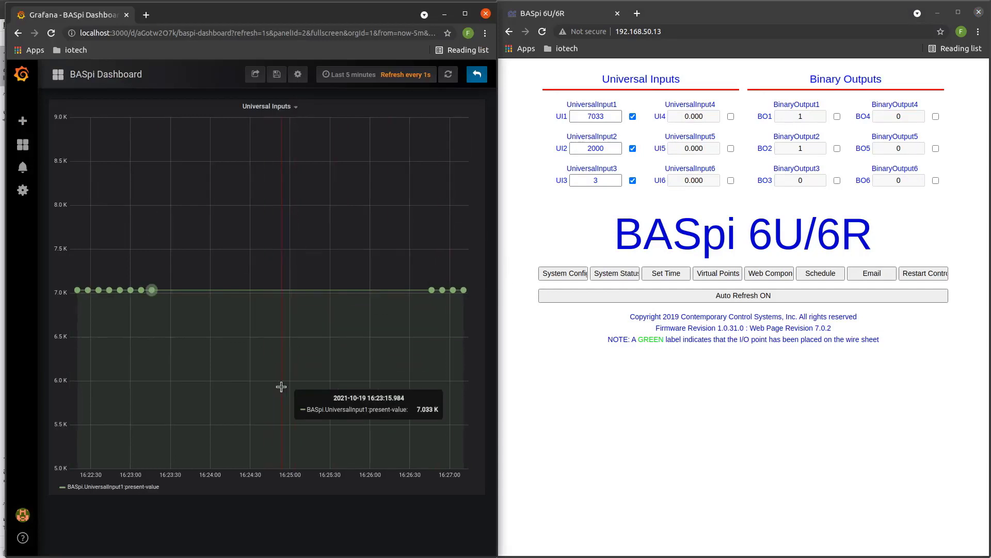
click(590, 116)
key(BackSpace)
text(5)
key(Return)
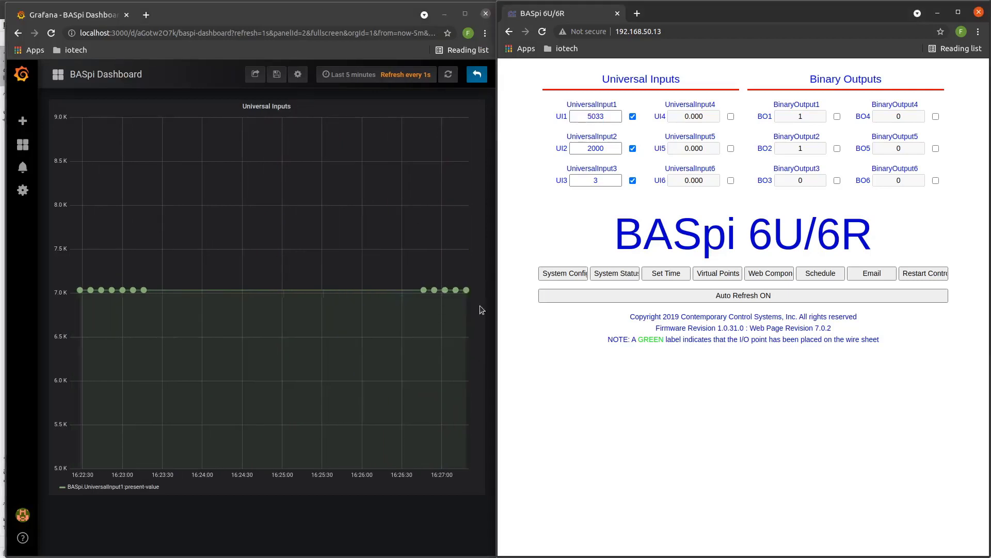
- Lower UniversalInput1 further to 2033, watch the drop graphed, then minimise the Grafana window
click(590, 117)
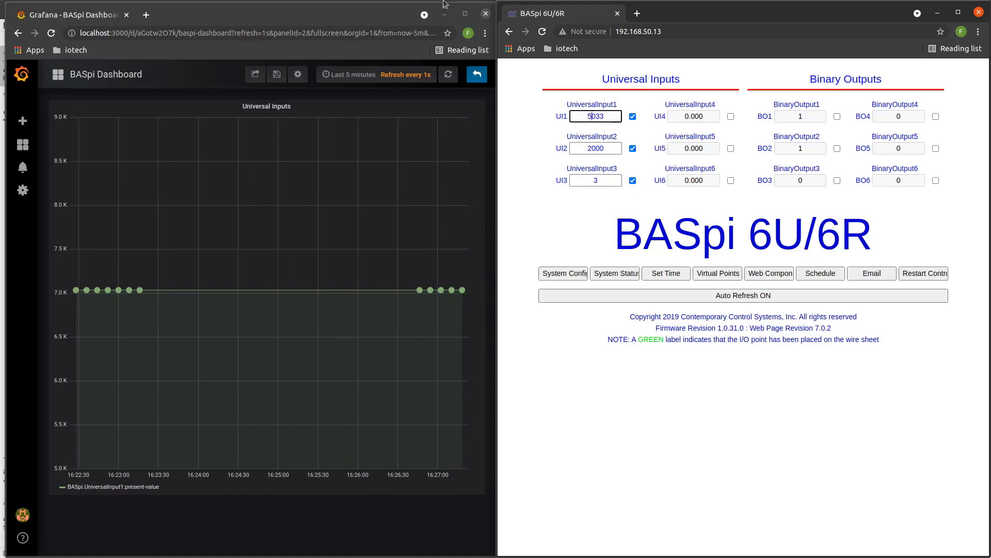
click(544, 108)
click(589, 116)
key(BackSpace)
text(2)
key(Return)
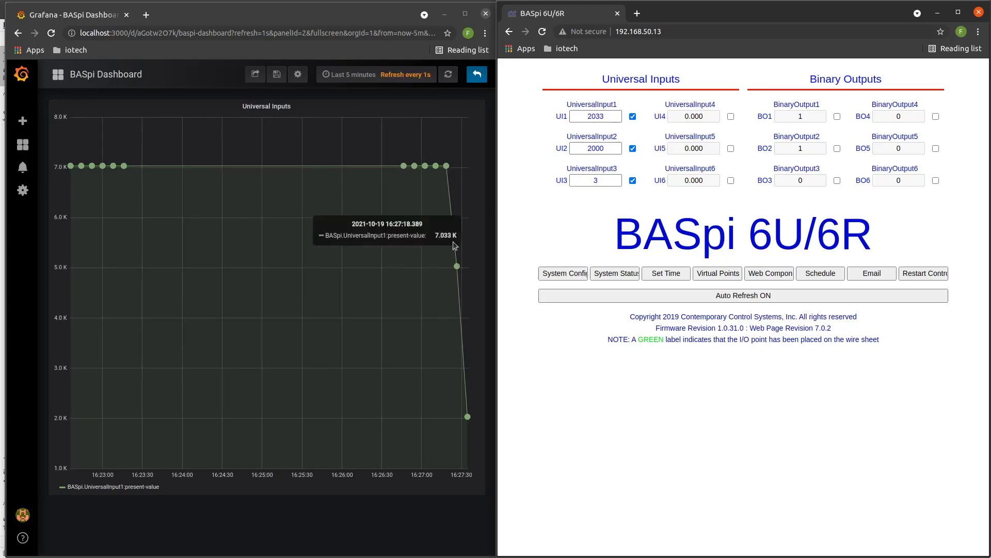
click(444, 15)
- Open and run add_cov.sh to create cov_schedule1 for UniversalInput2 present-value changes
click(937, 12)
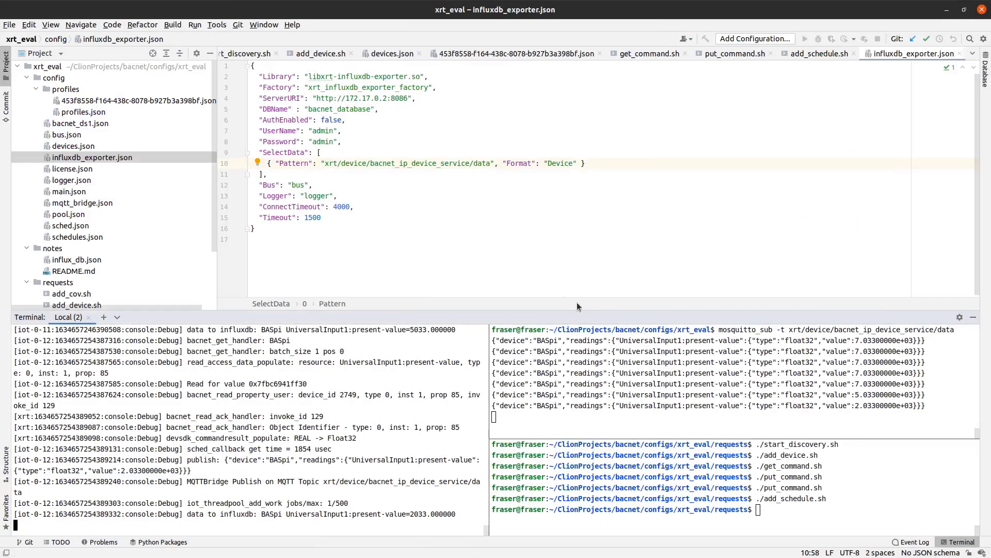
scroll(124, 234, down, 3)
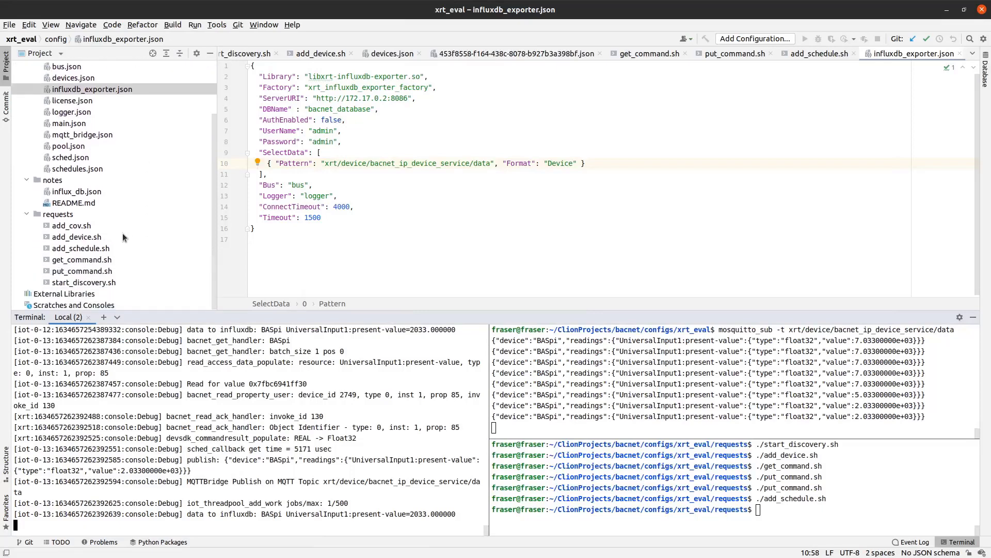
double_click(73, 225)
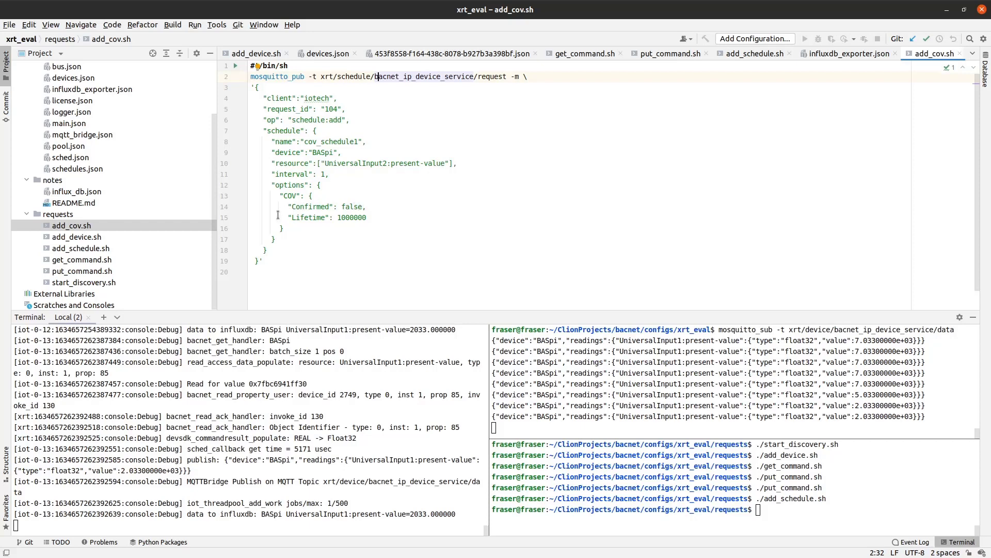
click(643, 416)
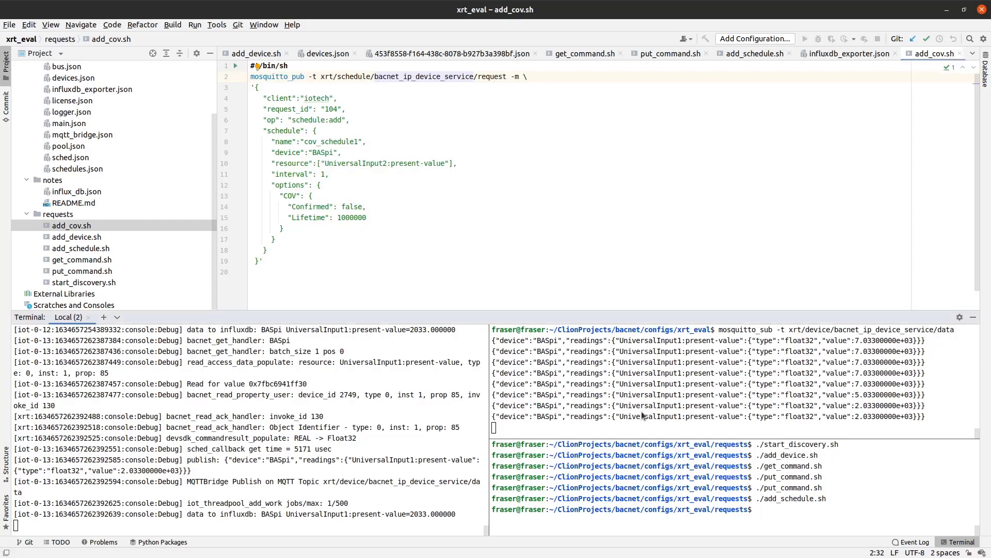
text(./add_c)
key(Tab)
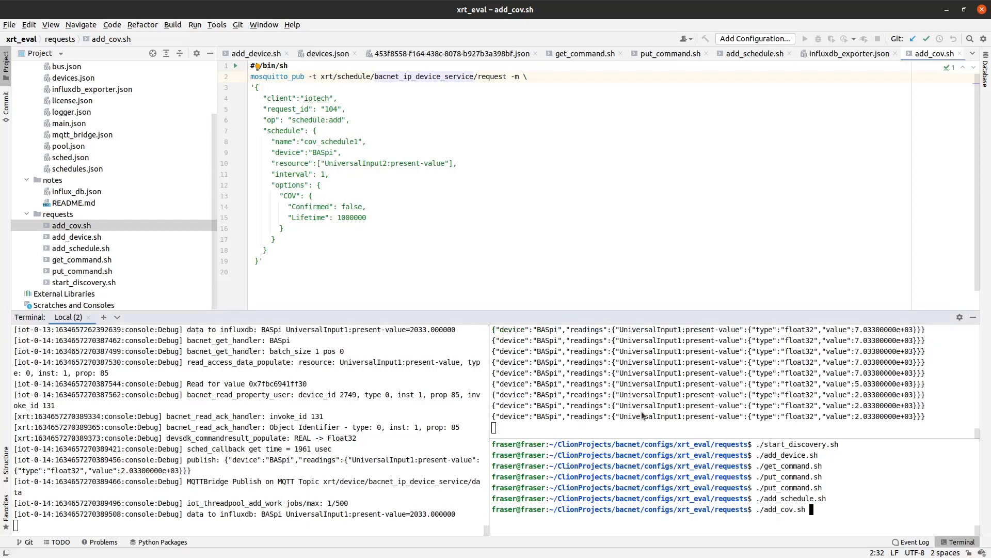
key(Return)
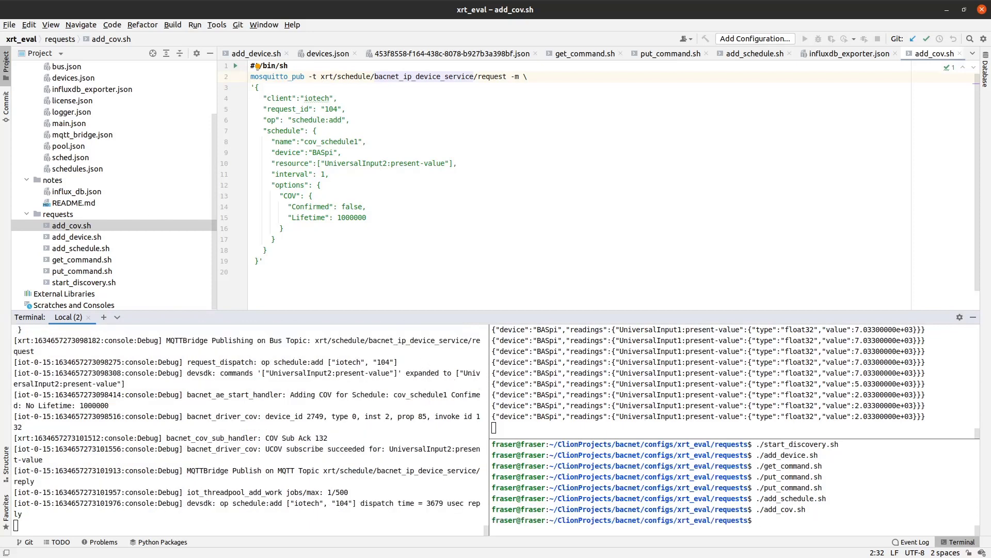
- Set UniversalInput2 to 4000 on the BASpi page and check the Grafana dashboard
key(alt+Tab)
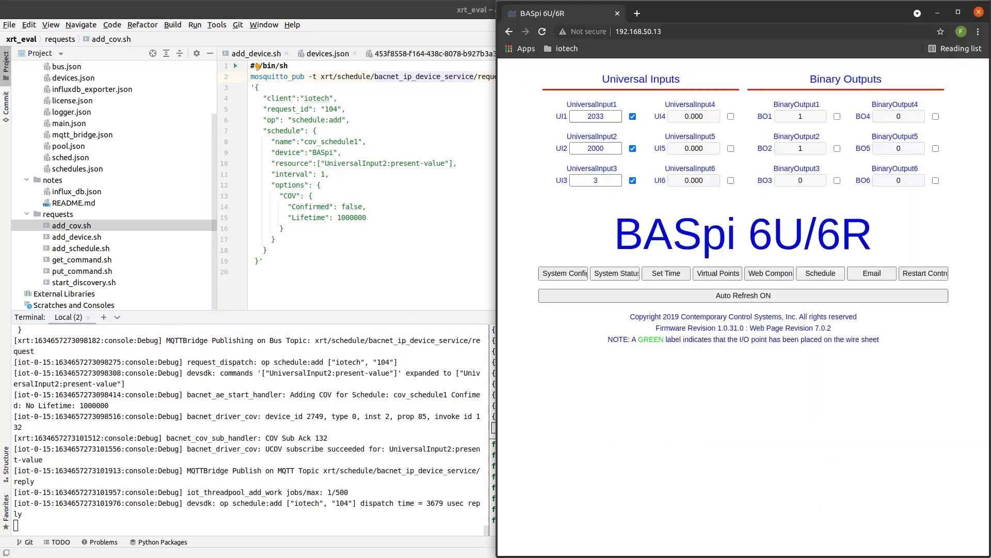
click(593, 147)
click(515, 234)
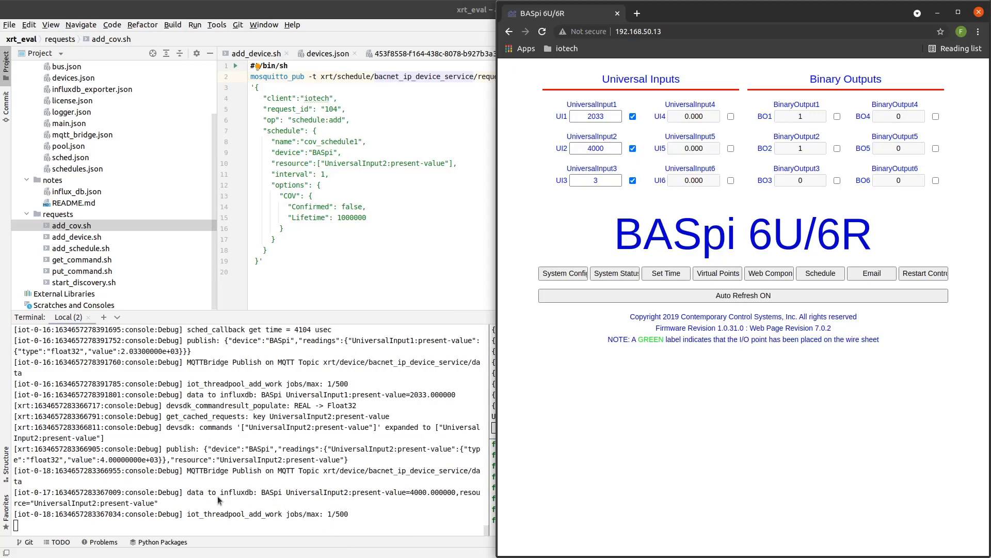
key(alt+Tab)
- Raise UniversalInput2 to 6000, then to 7000
mouse_move(453, 323)
click(595, 148)
key(BackSpace)
key(BackSpace)
key(BackSpace)
key(BackSpace)
text(6000)
key(Return)
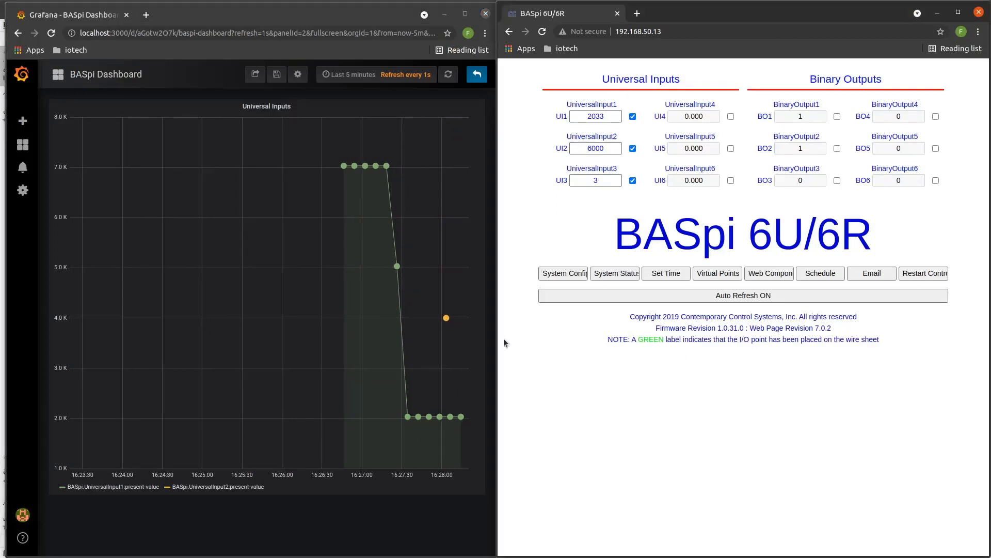
click(580, 148)
key(Delete)
text(7)
key(Return)
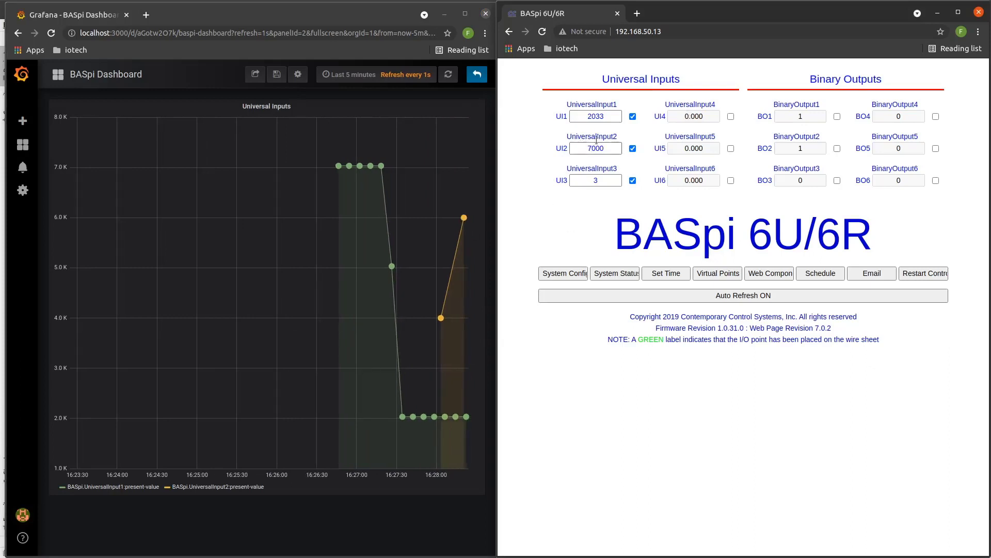
- Change UniversalInput1 from 2033 to 6033 and drop UniversalInput2 to 3000
click(591, 113)
key(BackSpace)
text(6)
key(Return)
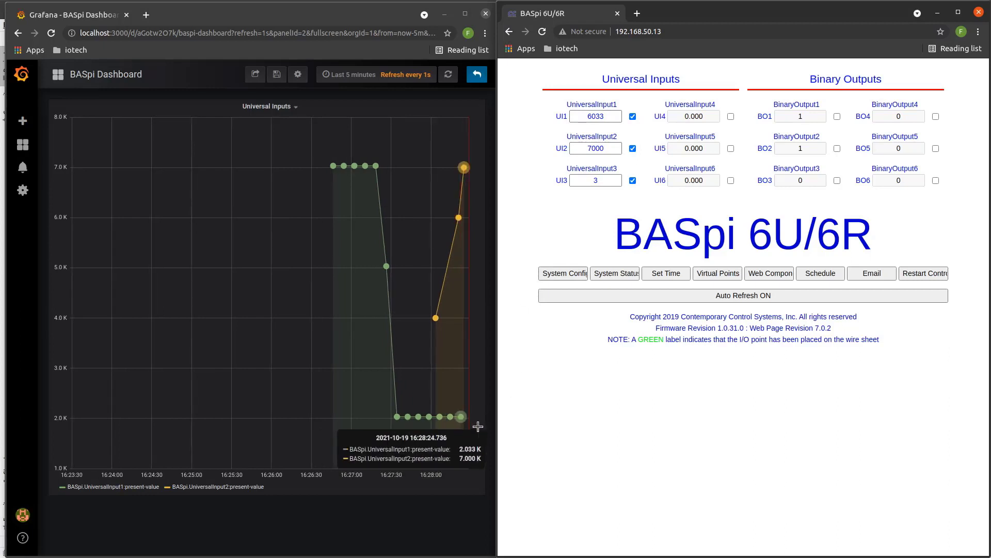
click(595, 147)
key(BackSpace)
text(3)
key(Return)
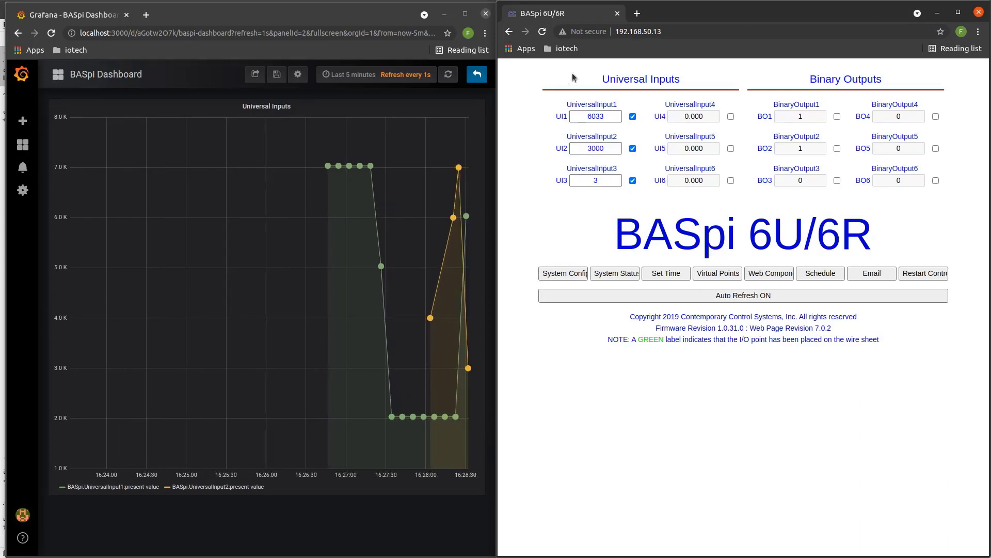
- Lower UniversalInput1 to 4033 and UniversalInput2 to 2000
click(593, 114)
key(BackSpace)
text(4)
key(Return)
click(592, 148)
key(BackSpace)
text(2)
key(Return)
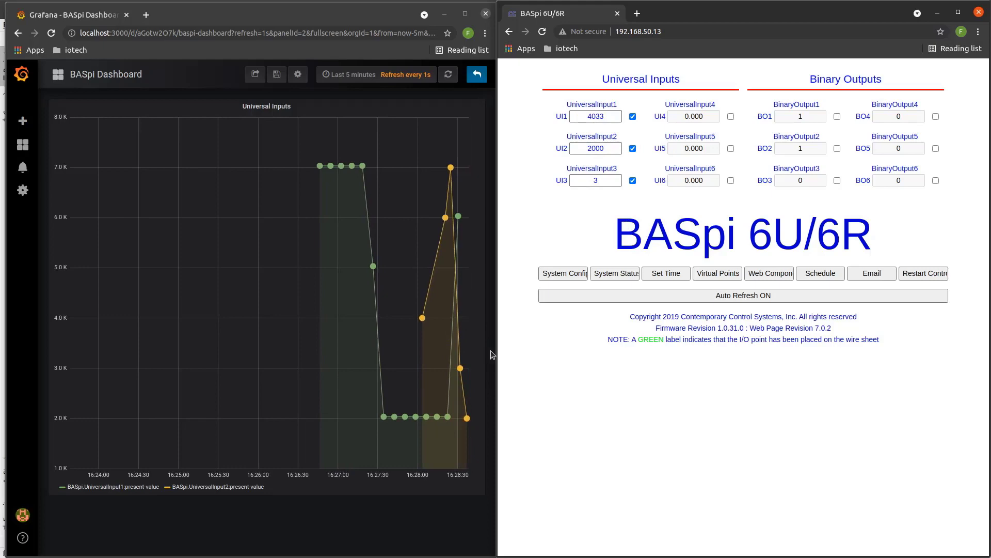